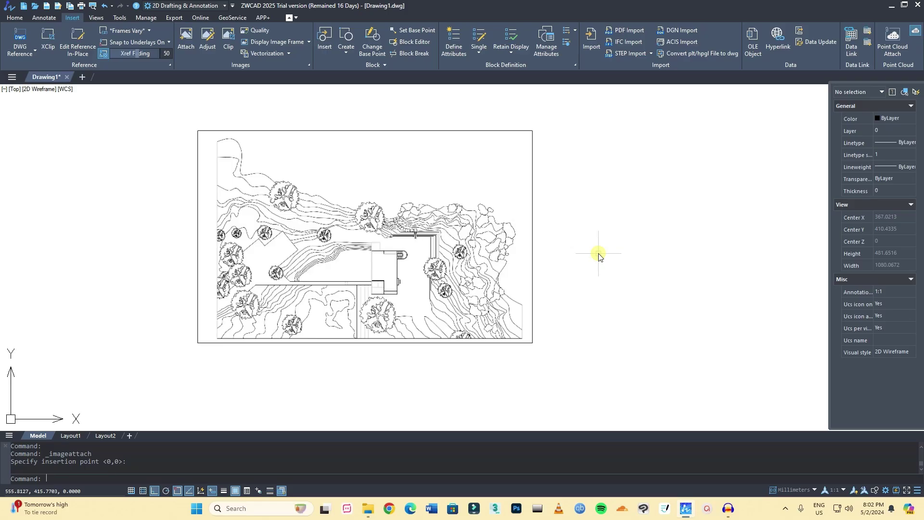
Step: Vectorize the landscape plan image with VECTORIZATION, then start a Flatshot of the front view
type("vect")
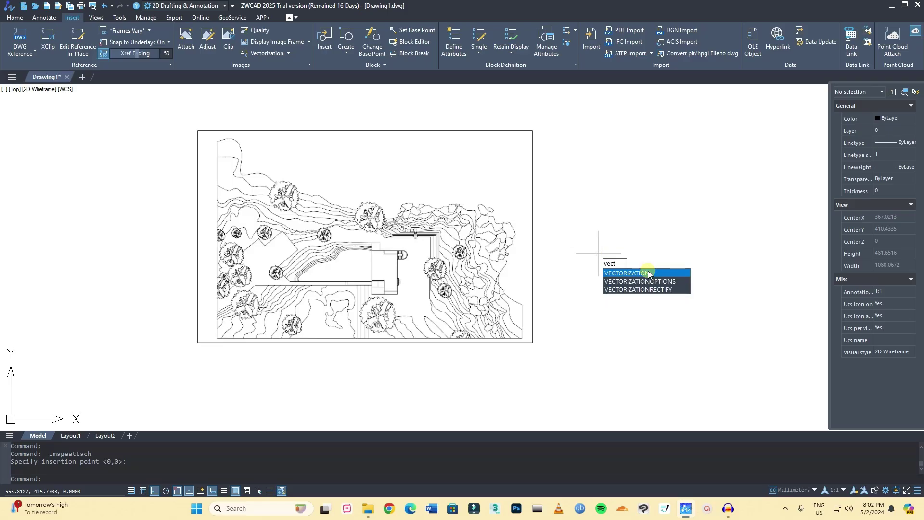
left_click(646, 273)
left_click(533, 263)
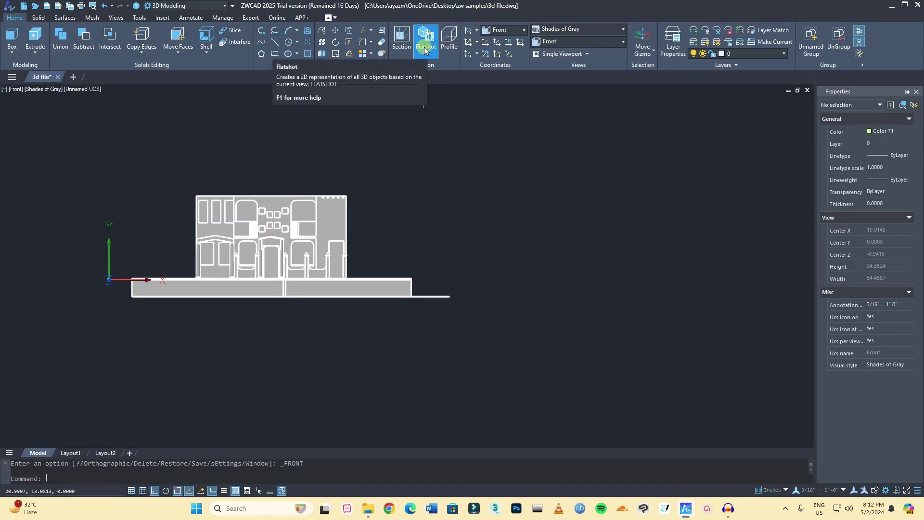
left_click(424, 48)
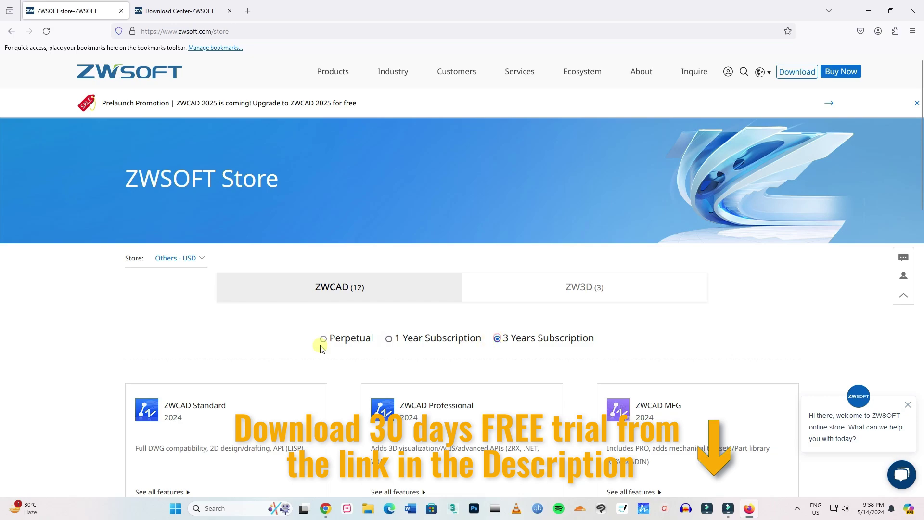
Step: Show perpetual-licence ZWCAD prices in the store and switch to the Download Center tab
left_click(323, 339)
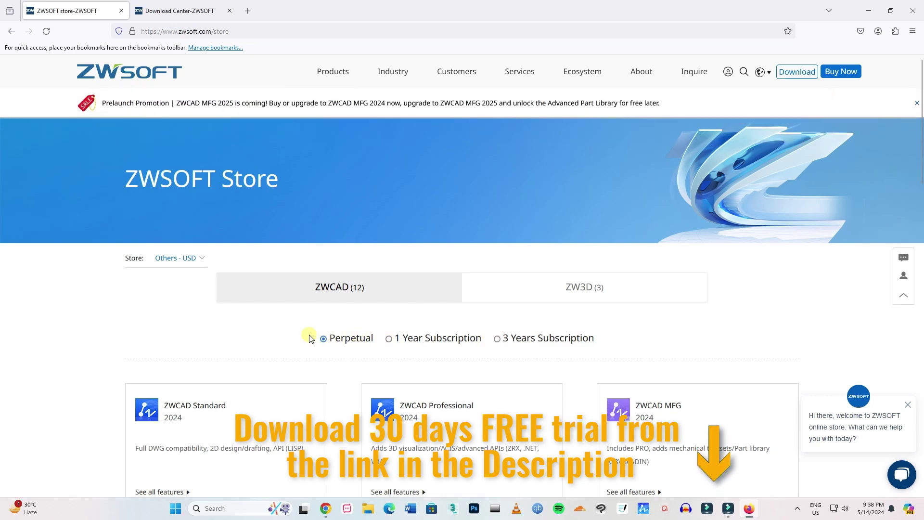
left_click(169, 10)
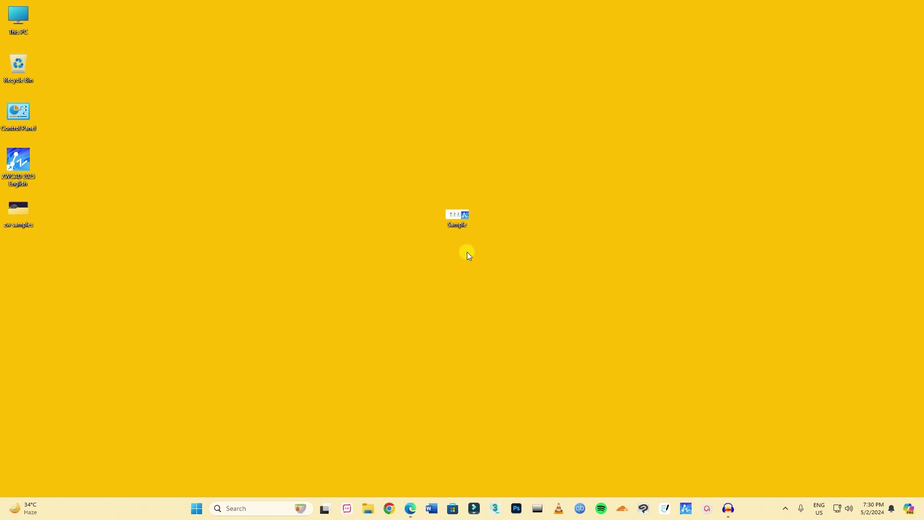
Step: Open Sample.dwg from the desktop, zoom around its five floor plans, and clear the selection
double_click(457, 222)
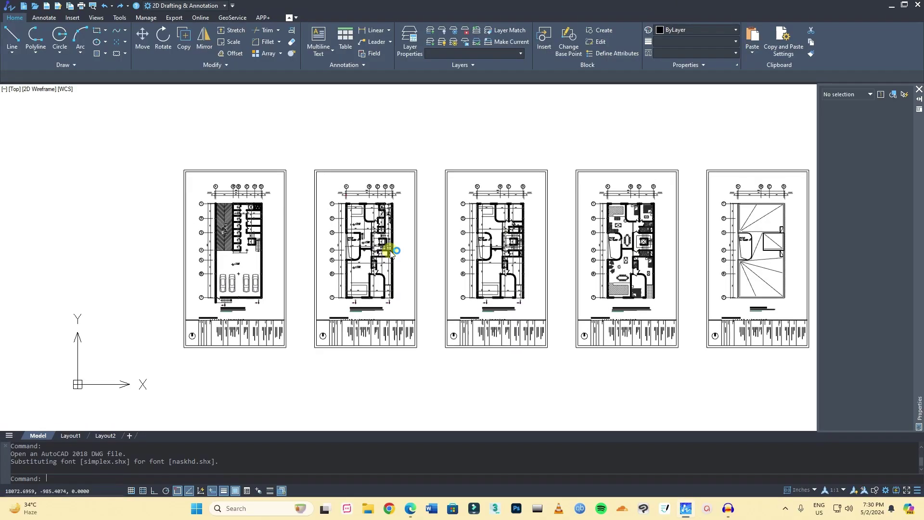
scroll(300, 260, "up", 6)
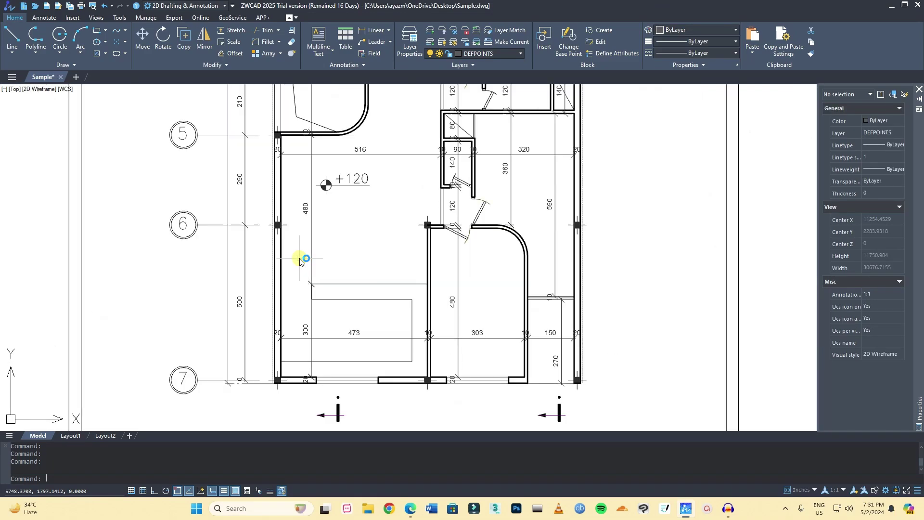
scroll(299, 260, "down", 6)
scroll(299, 259, "up", 5)
scroll(299, 260, "down", 6)
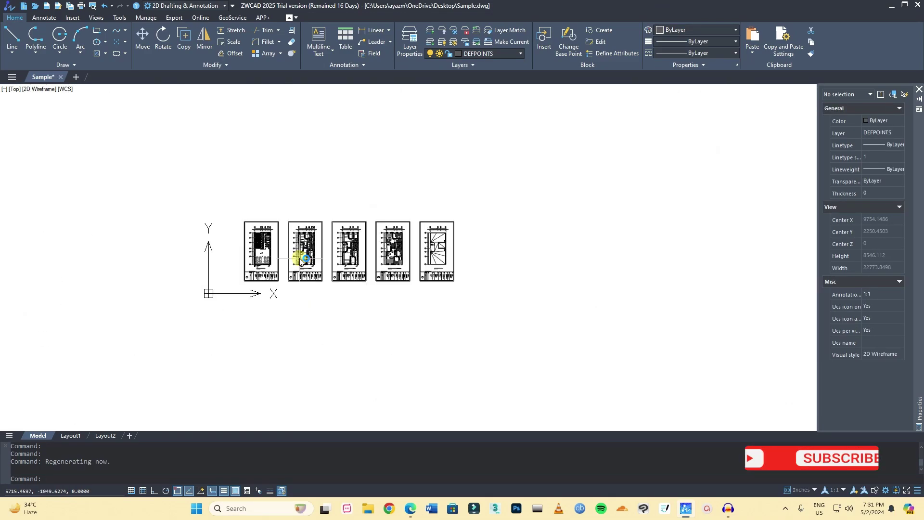
scroll(299, 260, "up", 6)
scroll(299, 260, "down", 6)
scroll(299, 260, "up", 7)
scroll(299, 260, "down", 6)
scroll(300, 260, "up", 3)
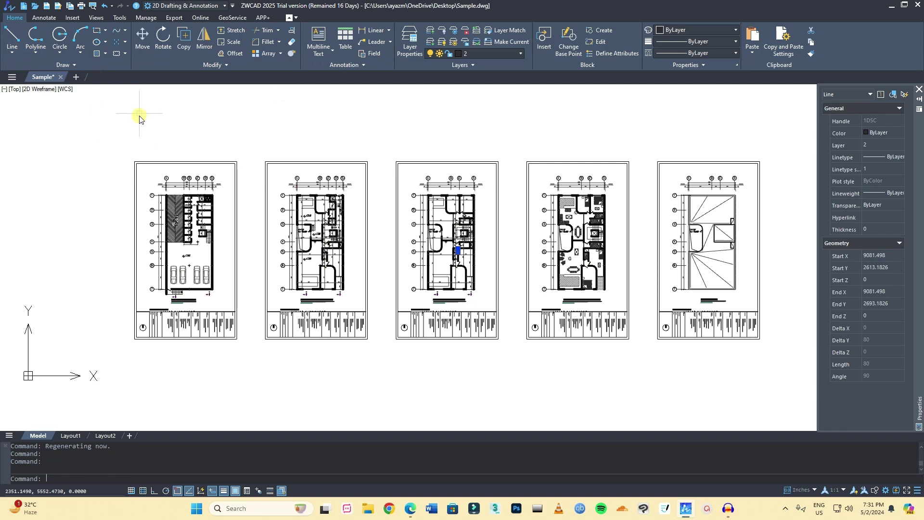
key("Escape")
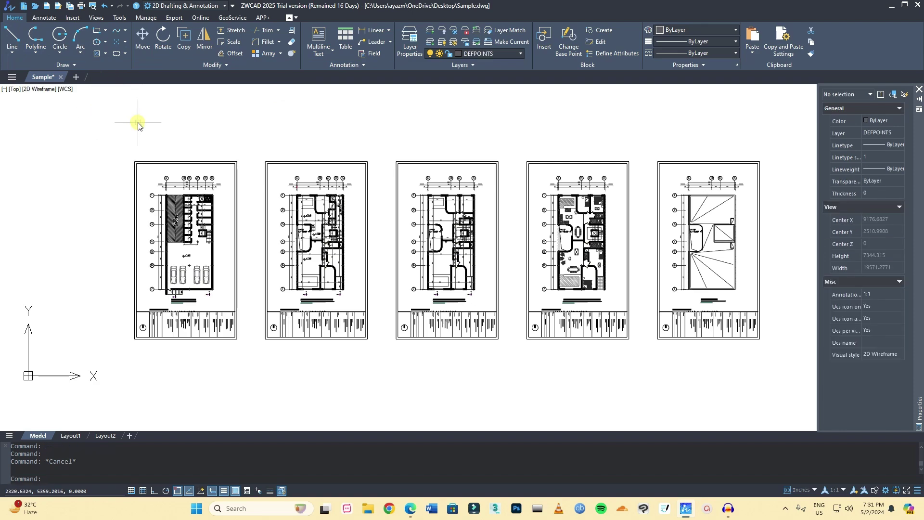
Step: Open Smart Select from the Tools tab, browse its type, colour, layer and linetype filters, then close it
left_click(118, 18)
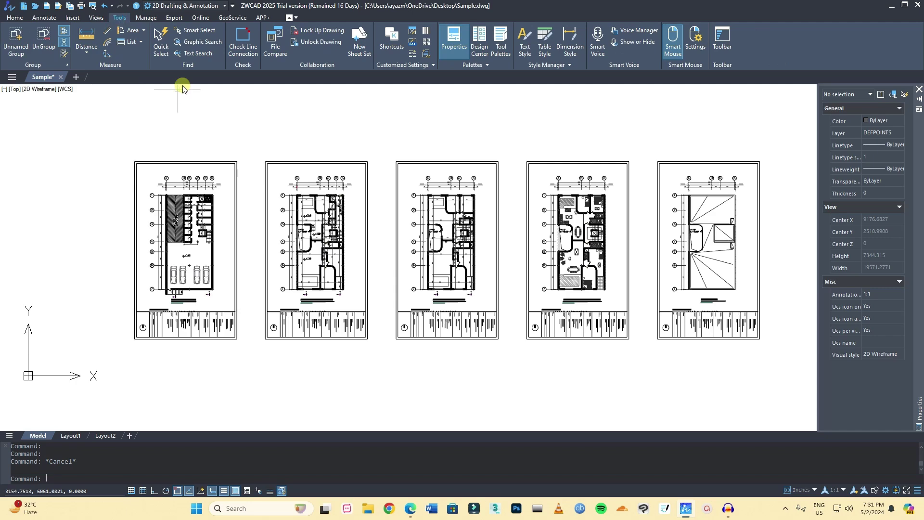
left_click(198, 36)
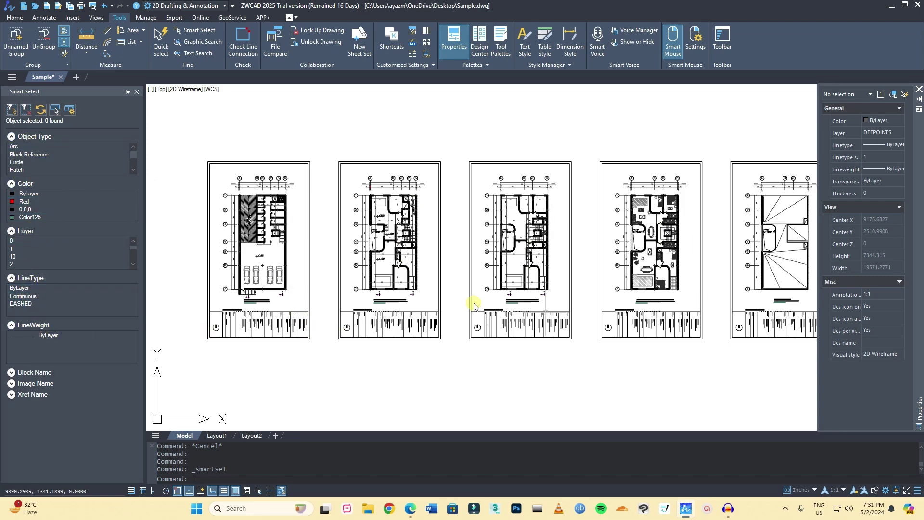
scroll(186, 237, "down", 2)
scroll(260, 225, "up", 2)
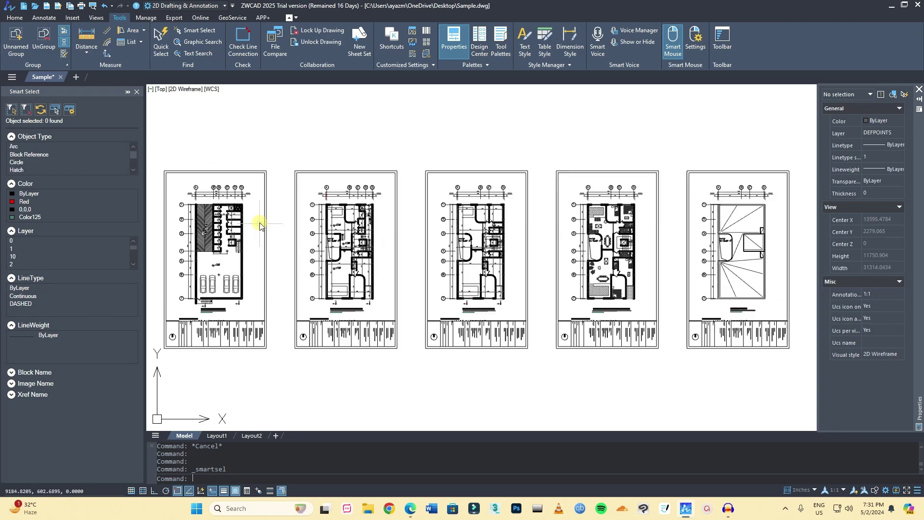
left_click(136, 92)
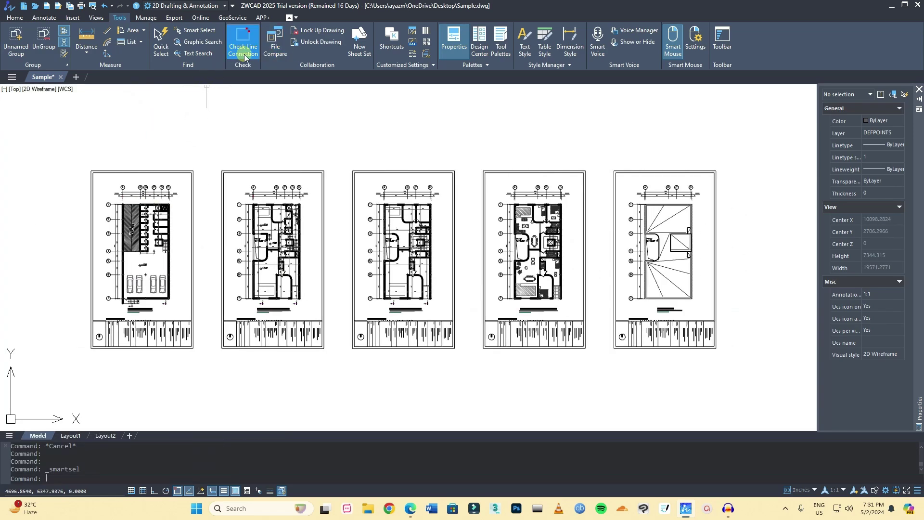
Step: Start Smart Voice from the Tools tab and zoom in on the bathroom
scroll(211, 188, "up", 4)
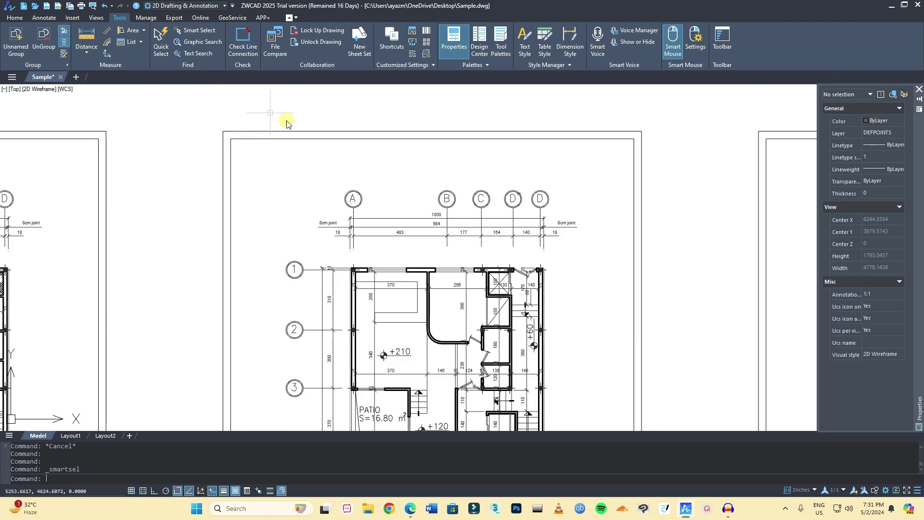
scroll(459, 122, "down", 4)
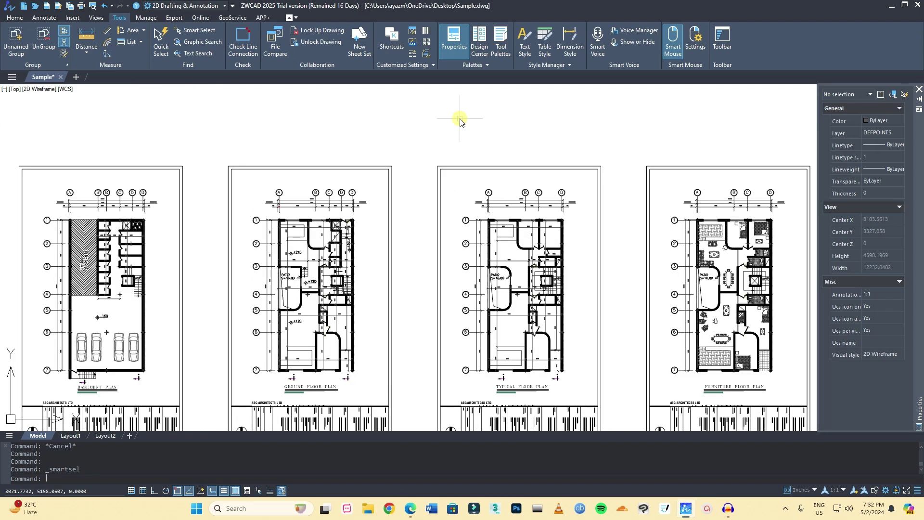
left_click(596, 54)
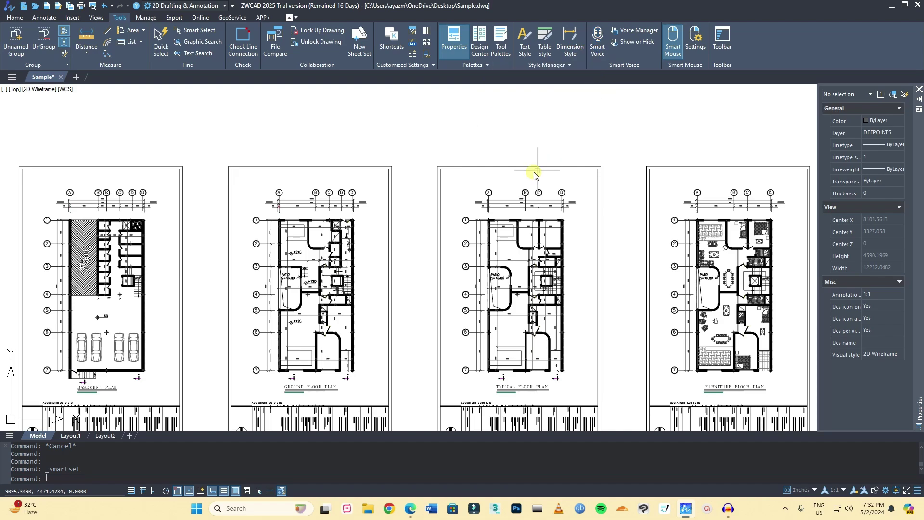
scroll(663, 273, "up", 3)
scroll(342, 205, "down", 2)
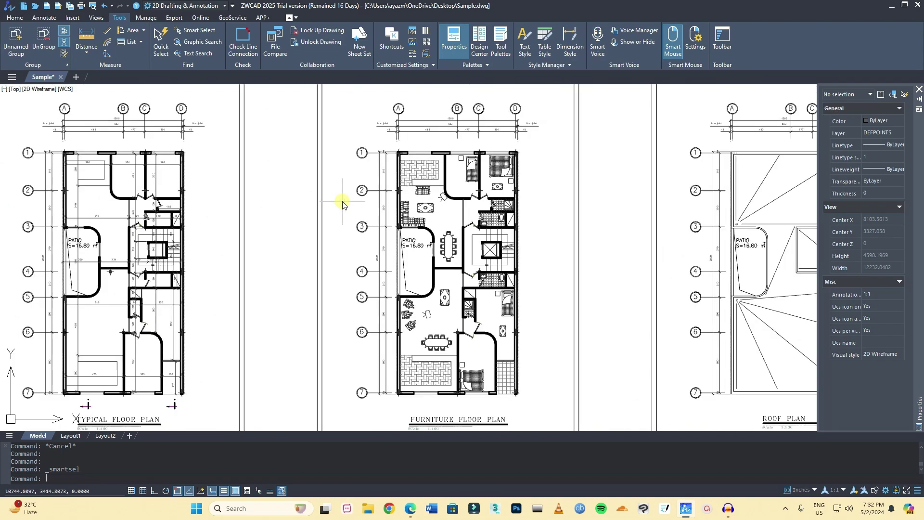
scroll(493, 172, "up", 2)
scroll(478, 254, "up", 3)
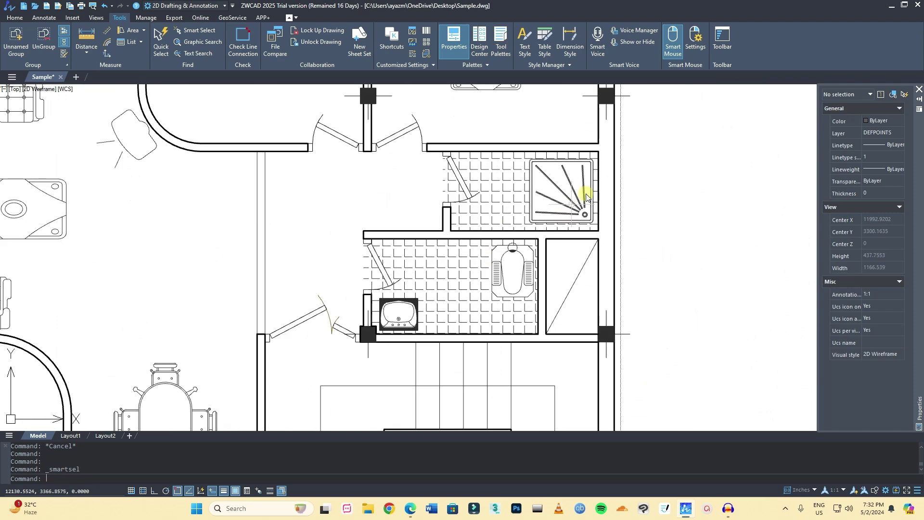
scroll(587, 189, "up", 2)
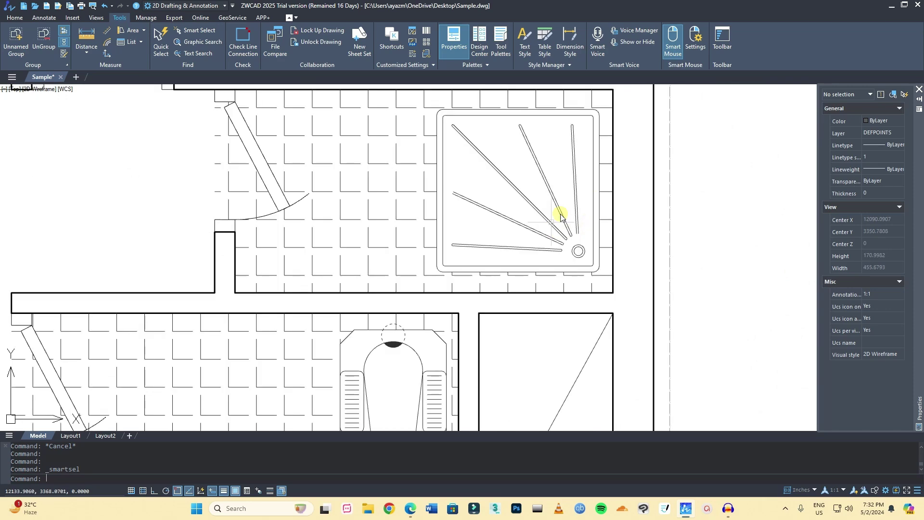
Step: Place a voice note marker beside the bathroom shower tray
left_click(595, 50)
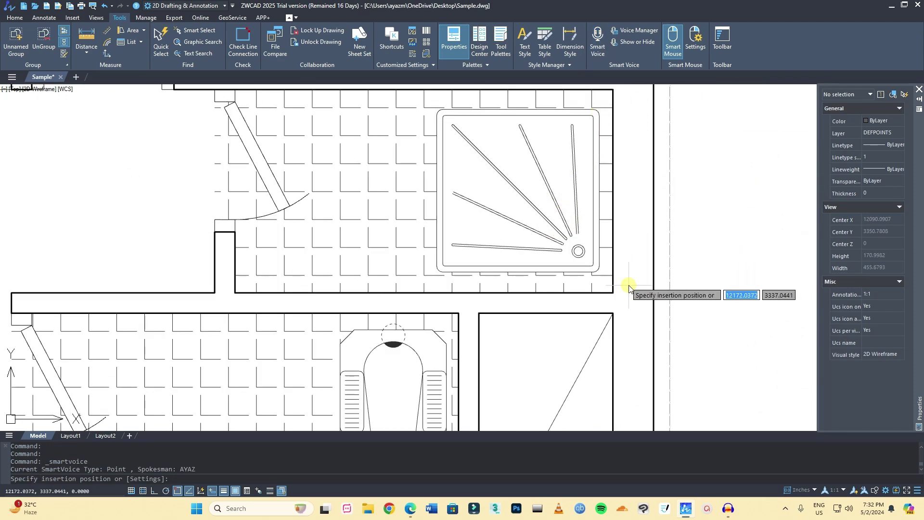
left_click(627, 267)
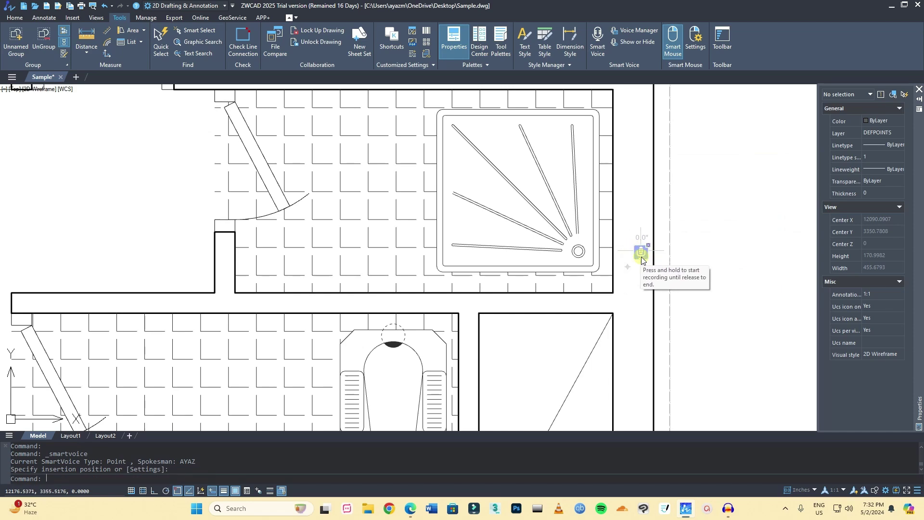
scroll(586, 274, "down", 5)
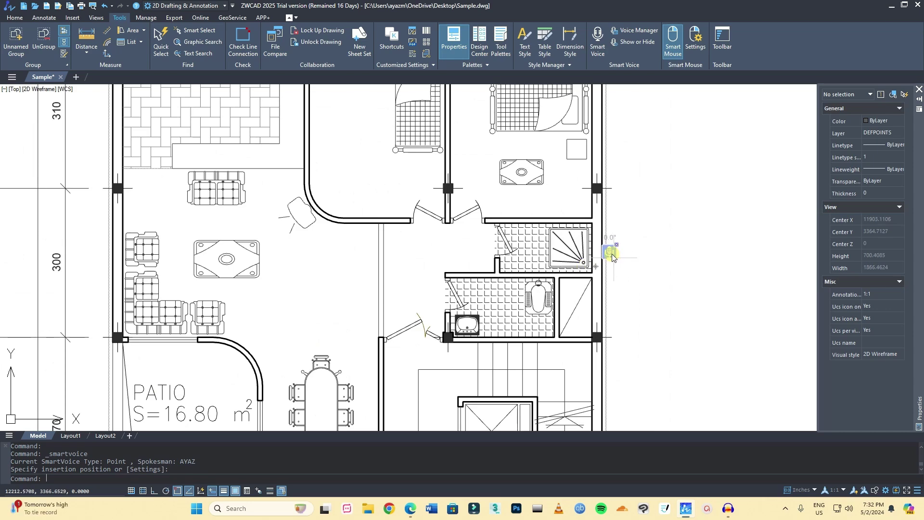
scroll(611, 257, "up", 3)
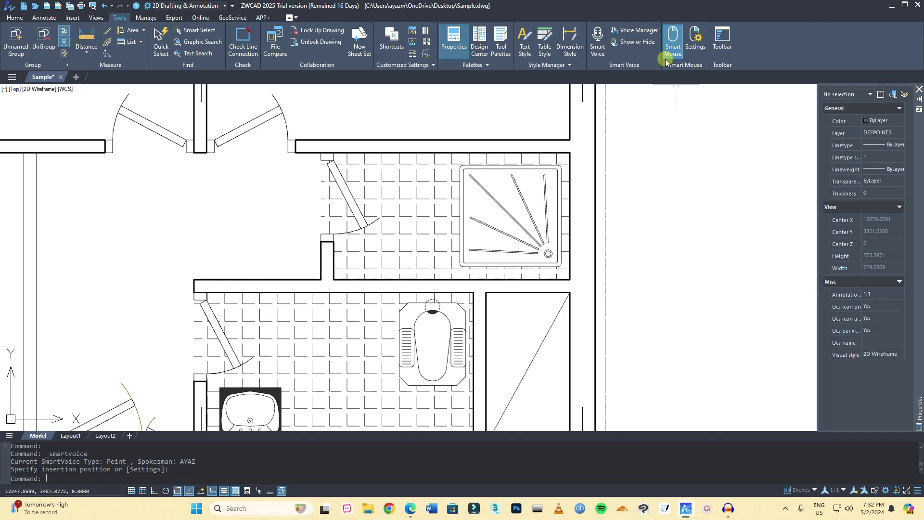
scroll(336, 265, "down", 7)
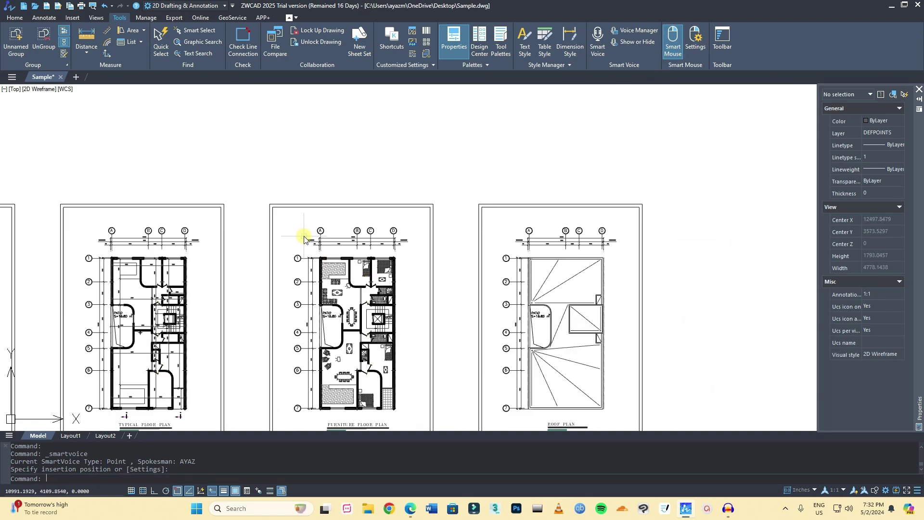
scroll(385, 289, "down", 5)
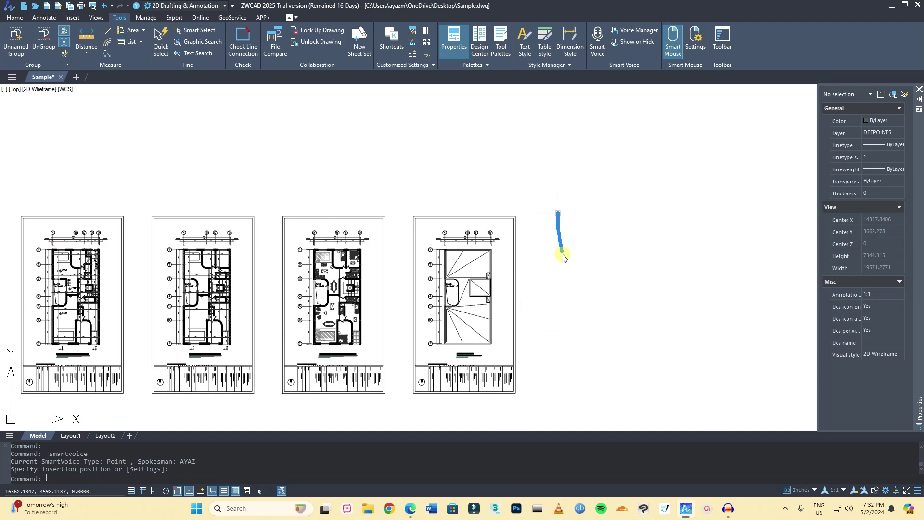
Step: Draw a closed, tilted four-sided line shape beside the floor-plan sheets
left_click(587, 239)
left_click(691, 176)
left_click(729, 289)
left_click(626, 316)
left_click(588, 238)
key("Escape")
Step: Sketch a Smart Mouse gesture to zoom-window into the plan, then cancel the command
mouse_move(591, 124)
right_mouse_down()
mouse_move(534, 207)
mouse_move(585, 208)
right_mouse_up()
left_click(527, 336)
left_click(466, 284)
scroll(376, 255, "down", 2)
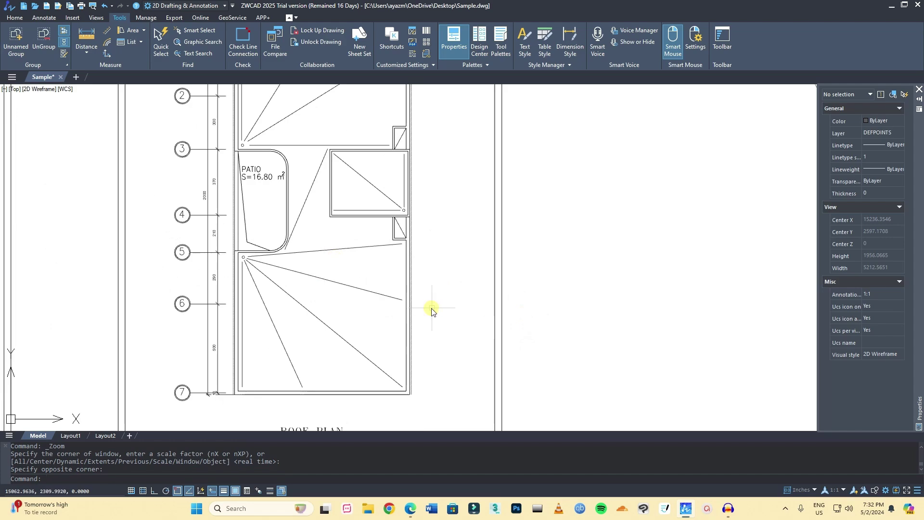
key("Escape")
scroll(443, 305, "down", 4)
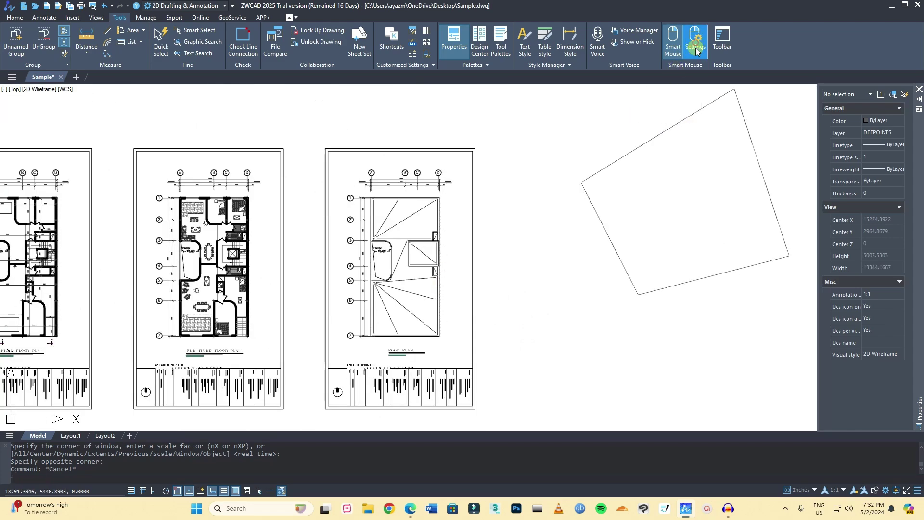
Step: Review the Smart Mouse gesture settings and close them
left_click(695, 41)
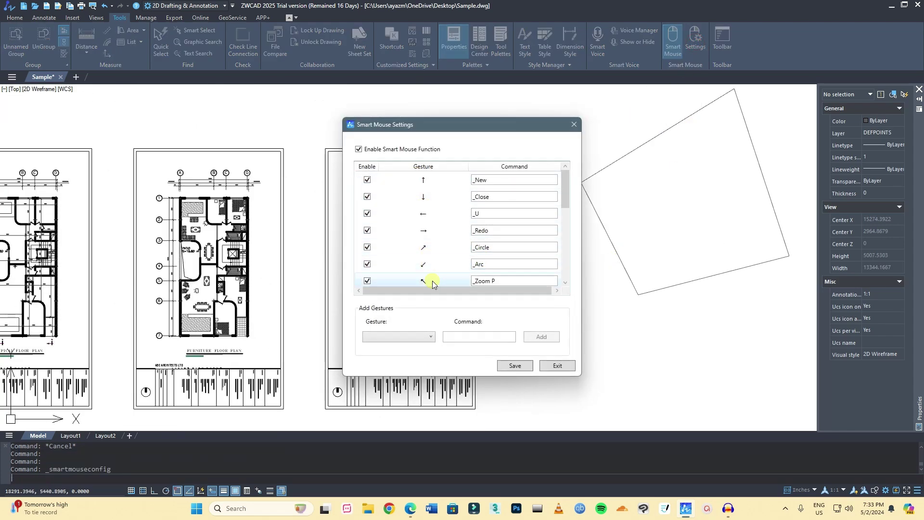
scroll(432, 284, "down", 5)
scroll(429, 281, "up", 5)
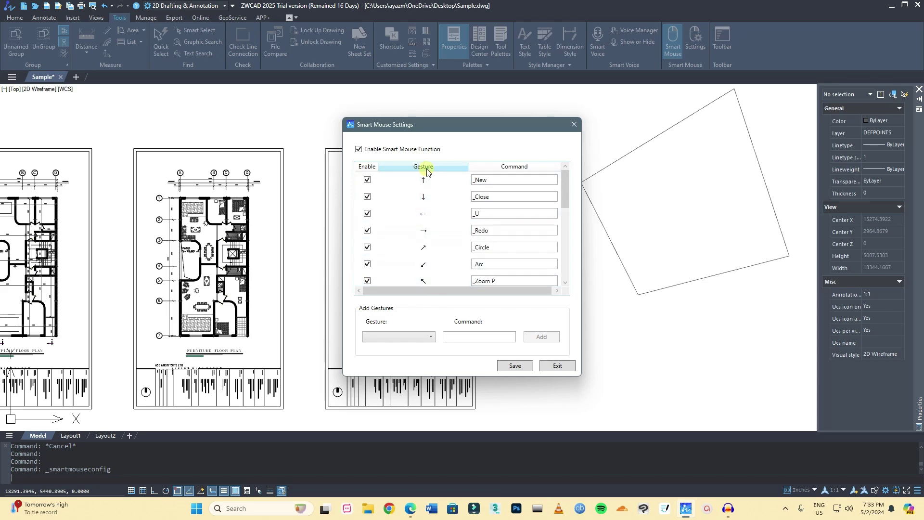
scroll(436, 287, "down", 2)
scroll(425, 217, "down", 2)
left_click(574, 124)
Step: Window-select the quadrilateral's four lines and delete them
scroll(566, 243, "down", 4)
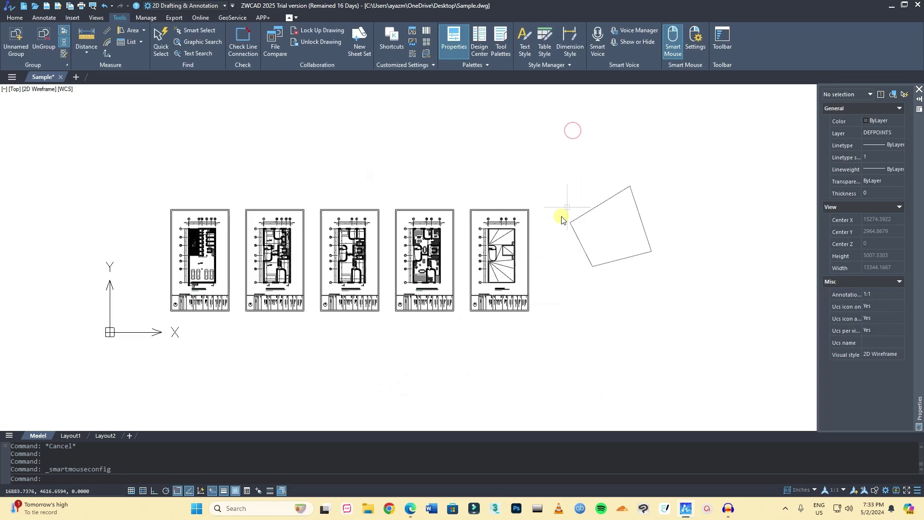
left_click(567, 159)
left_click(680, 305)
key("Delete")
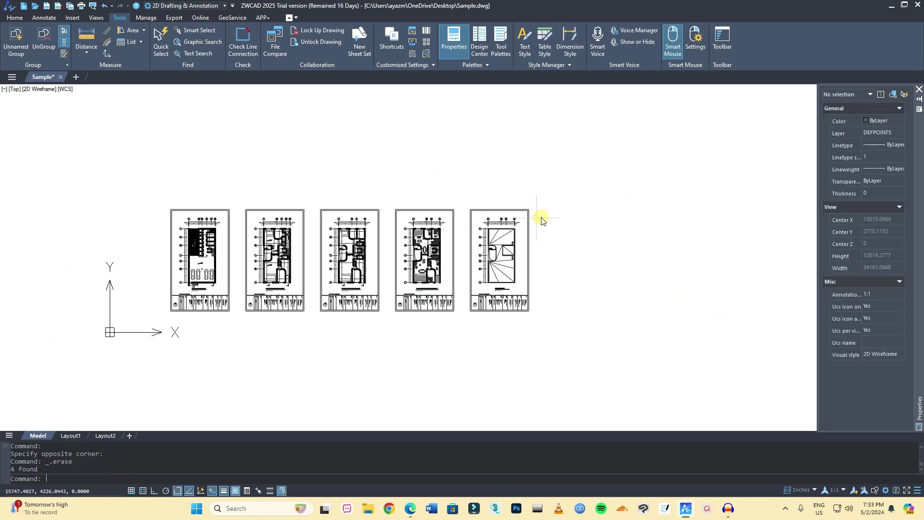
Step: Set up a Smart Batch Plot of all five window-selected sheets and highlight their 1–5 order
left_click(173, 19)
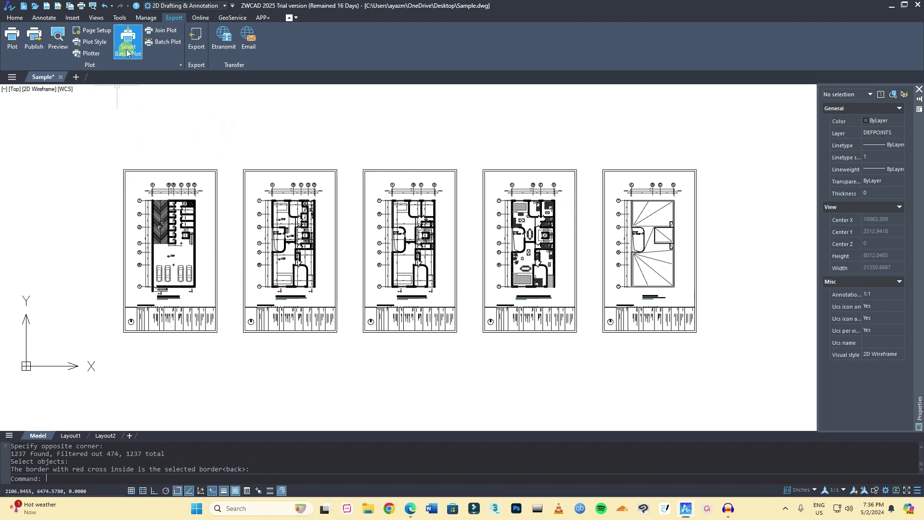
left_click(127, 52)
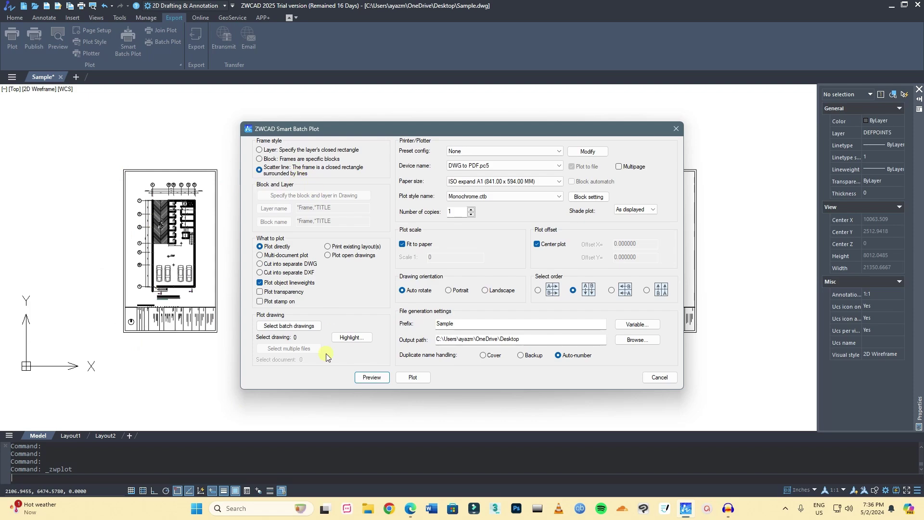
left_click(291, 327)
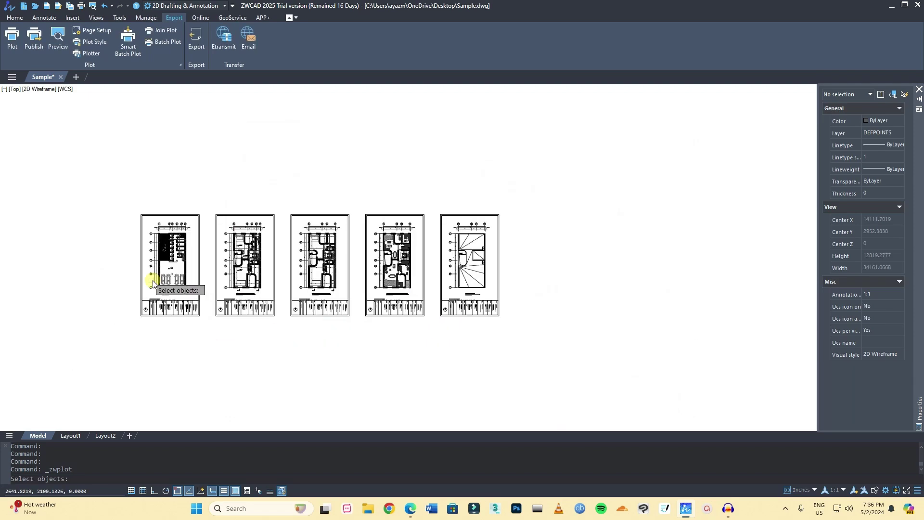
left_click(107, 186)
left_click(535, 345)
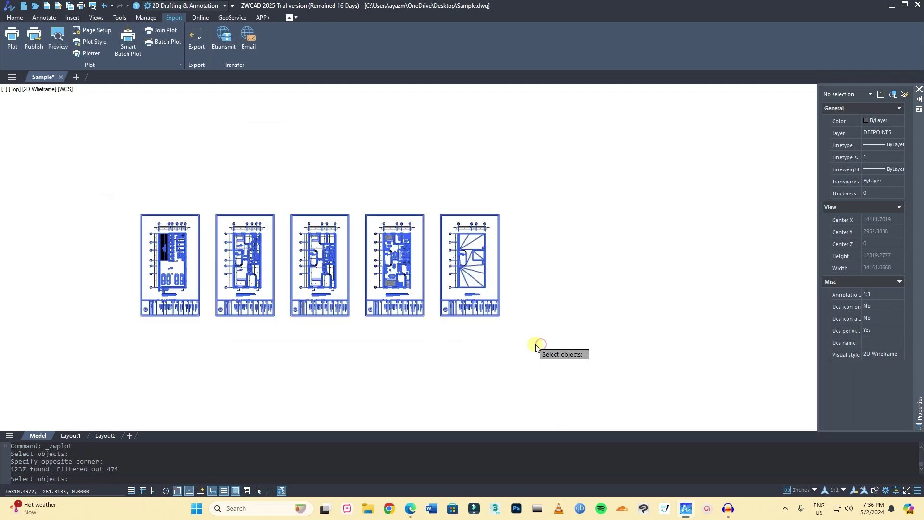
key("Return")
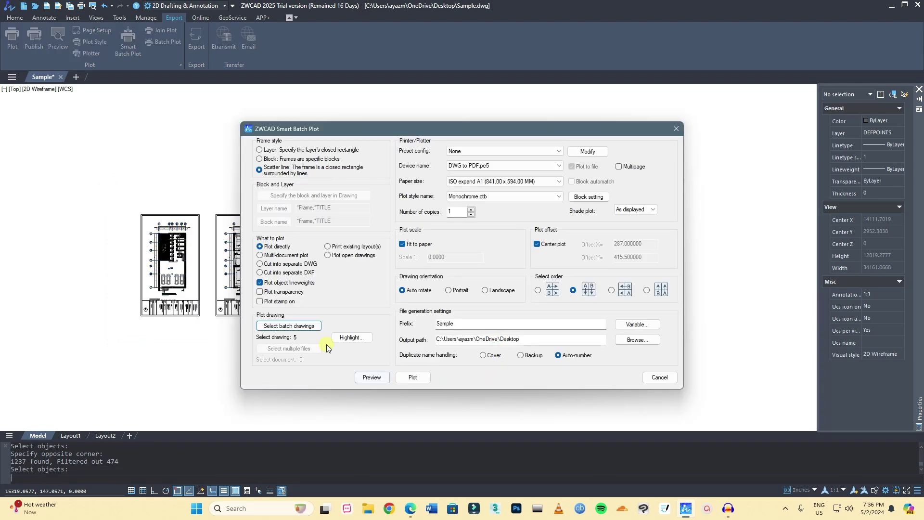
left_click(350, 337)
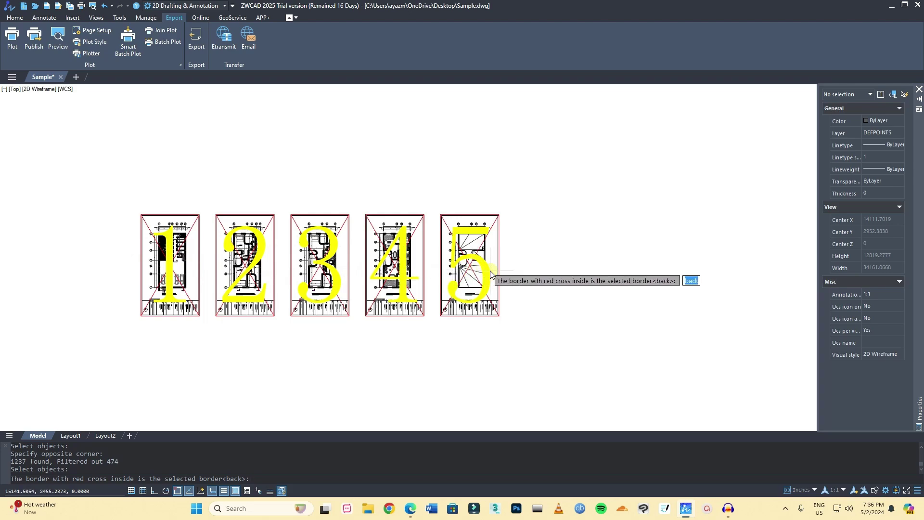
left_click(303, 182)
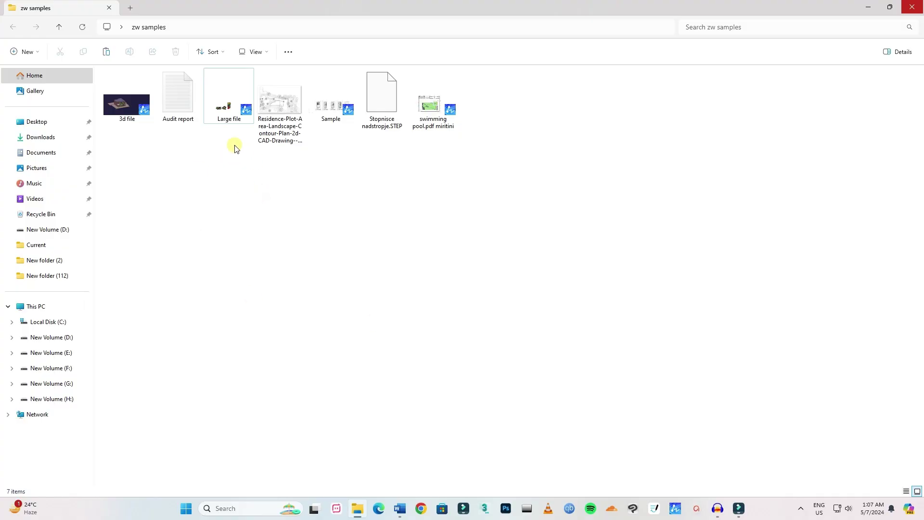
Step: Open Large file.dwg from the zw samples folder
left_click(228, 114)
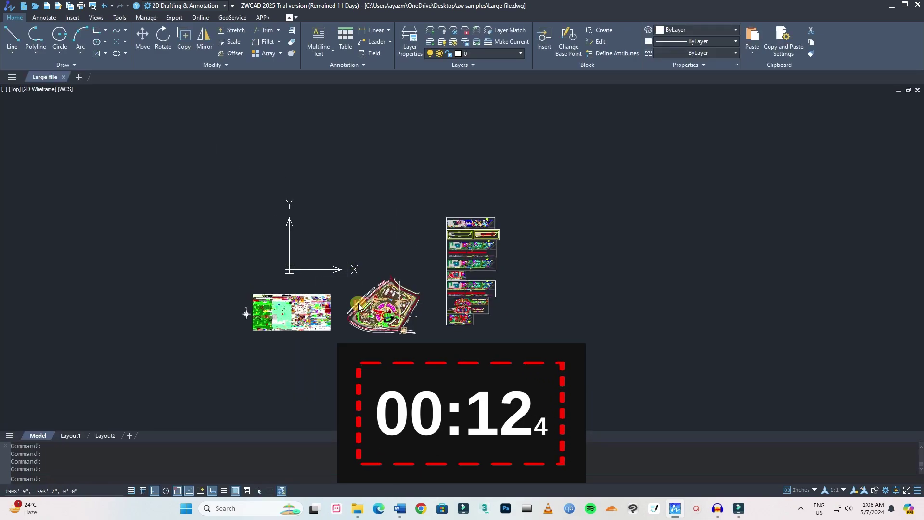
Step: Zoom in on the Large file drawing as it finishes loading
scroll(358, 307, "up", 2)
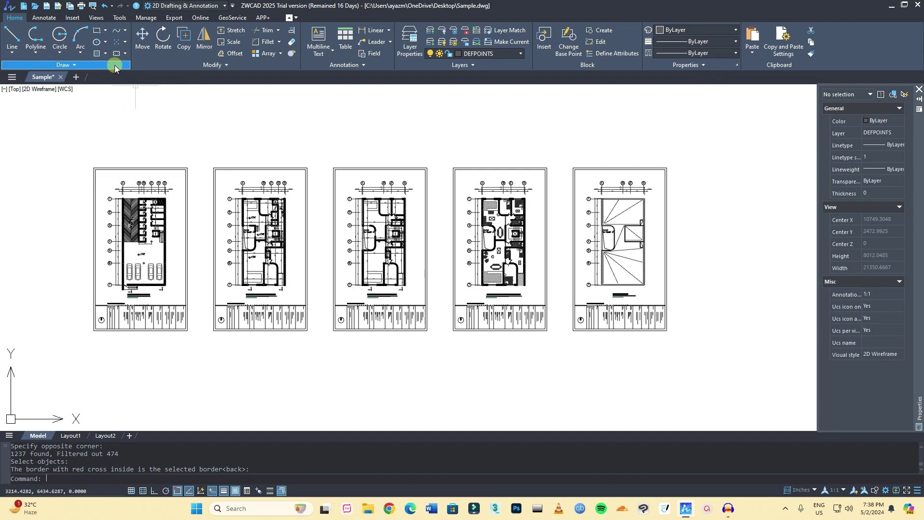
Step: Expand the Draw panel and drag it off the Home ribbon to float over the canvas
mouse_move(113, 65)
left_mouse_down()
mouse_move(290, 65)
mouse_move(67, 64)
mouse_move(442, 76)
mouse_move(569, 62)
mouse_move(76, 66)
left_mouse_up()
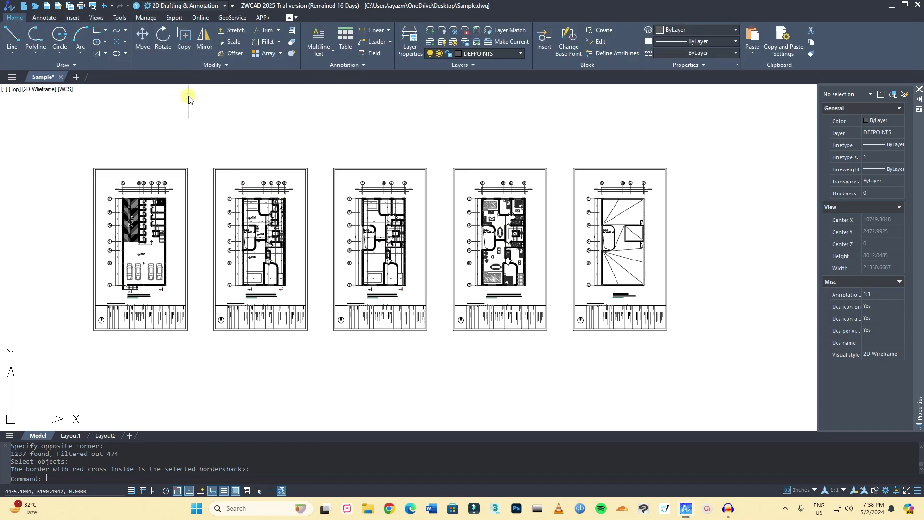
left_click(76, 65)
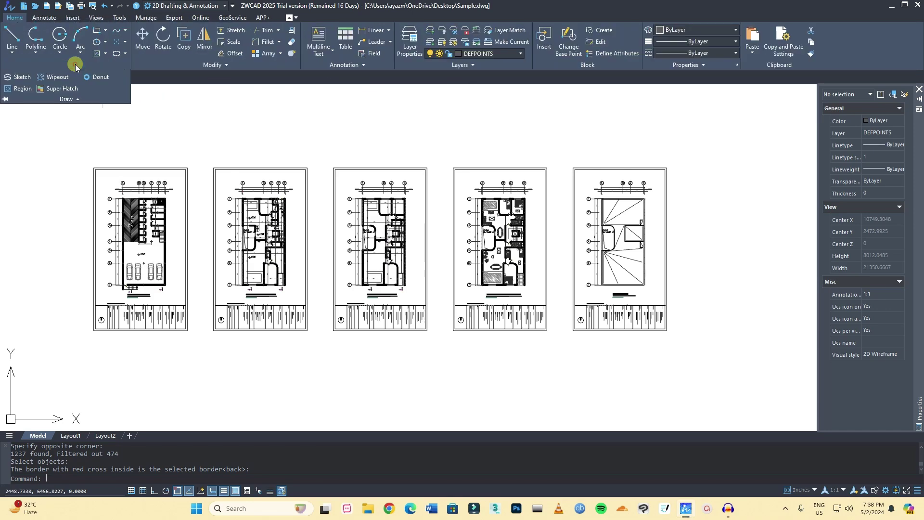
left_click(75, 145)
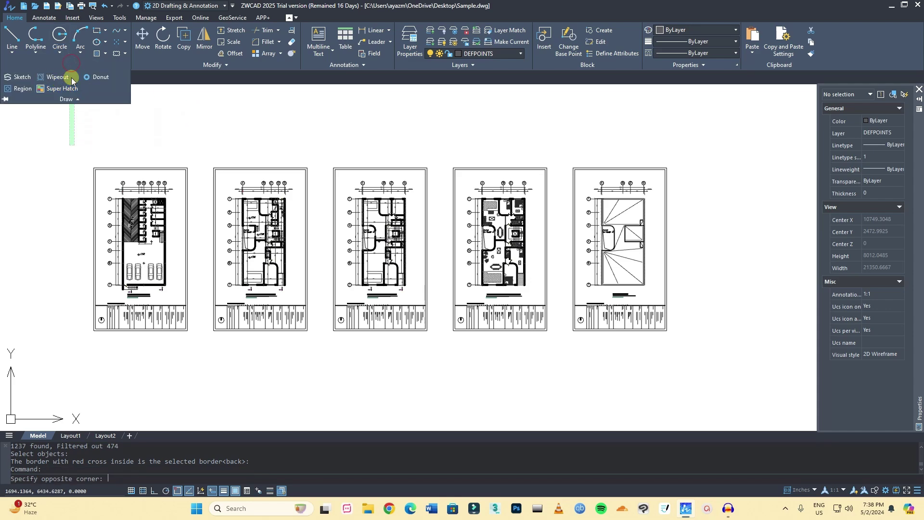
left_click(160, 126)
left_click(69, 66)
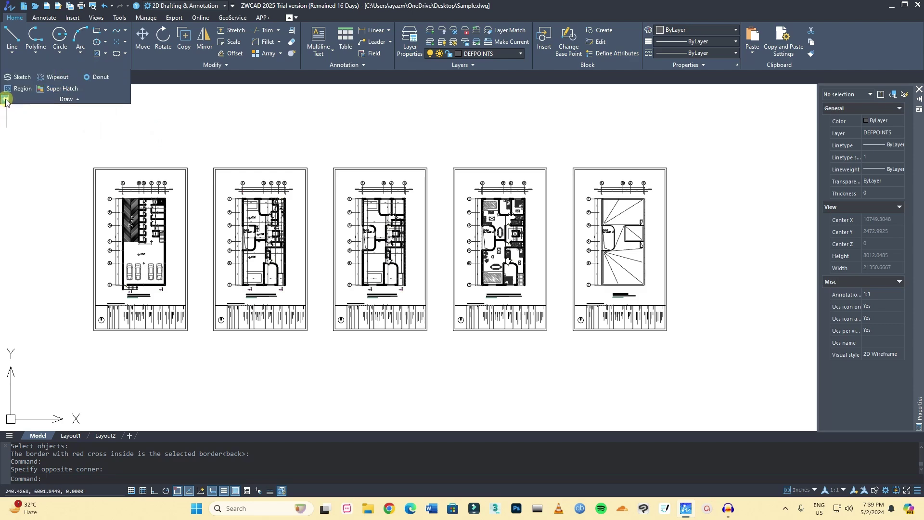
left_click(307, 138)
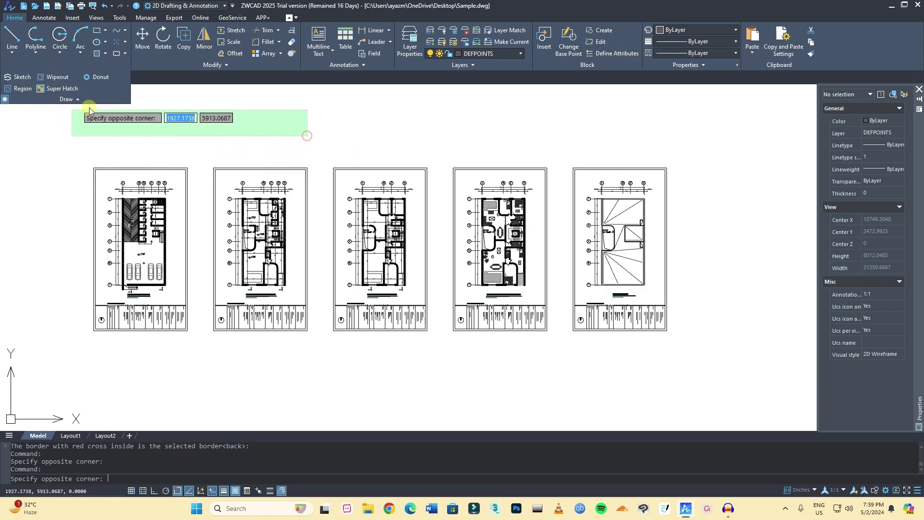
left_click(236, 138)
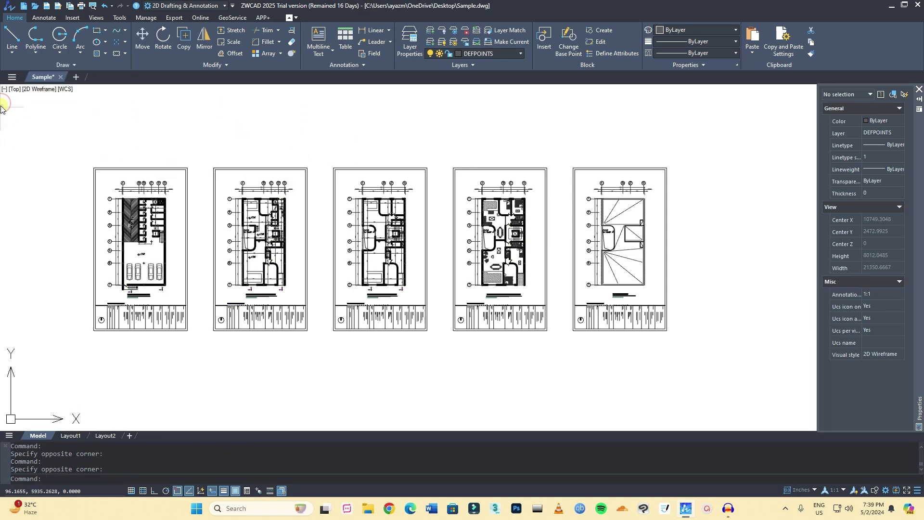
Step: Float the Draw, Modify and Layers panels over the drawing and expand the Modify panel
mouse_move(108, 66)
left_mouse_down()
mouse_move(120, 125)
mouse_move(99, 135)
left_mouse_up()
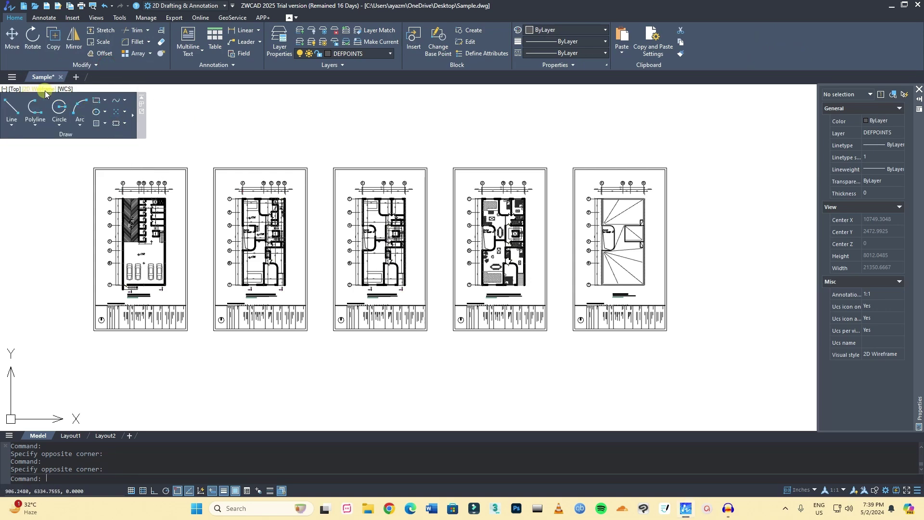
mouse_move(103, 66)
left_mouse_down()
mouse_move(178, 119)
mouse_move(126, 186)
mouse_move(103, 191)
left_mouse_up()
left_click_drag(152, 66, 56, 241)
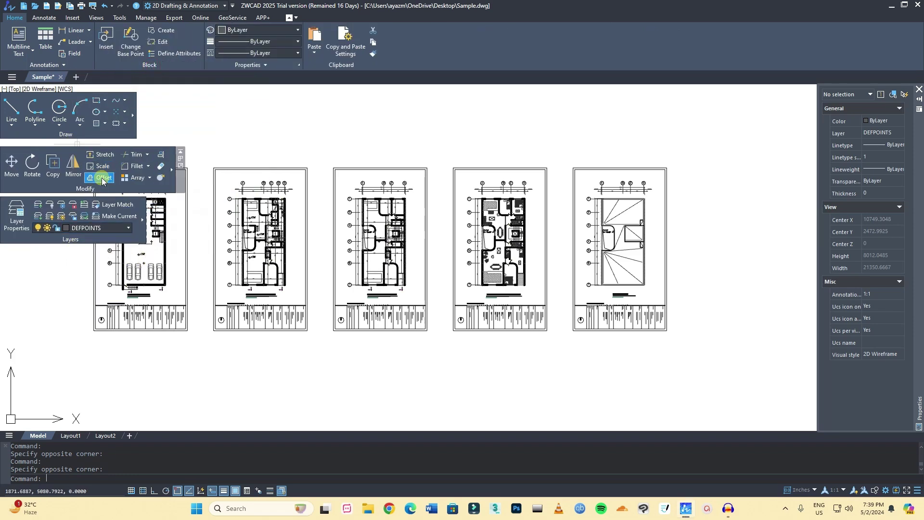
left_click(171, 171)
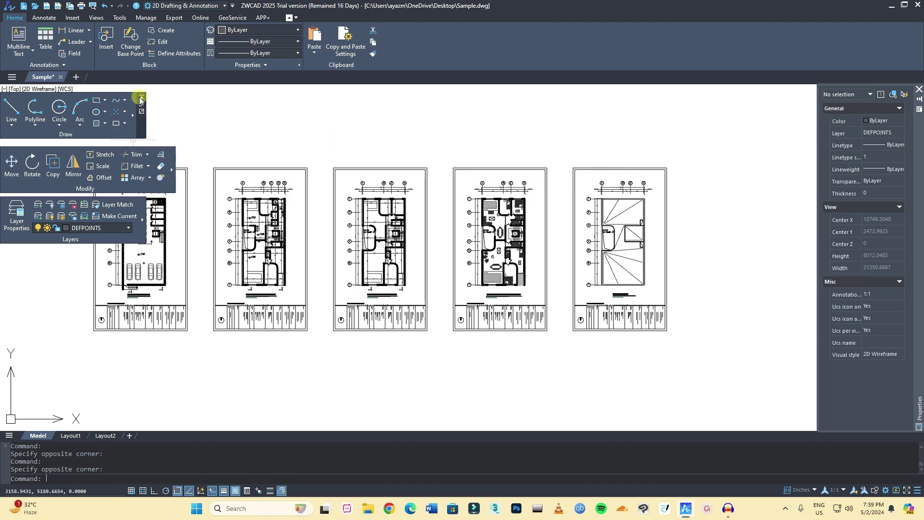
Step: Return the floating Draw, Modify and Layers panels to the ribbon
left_click(141, 100)
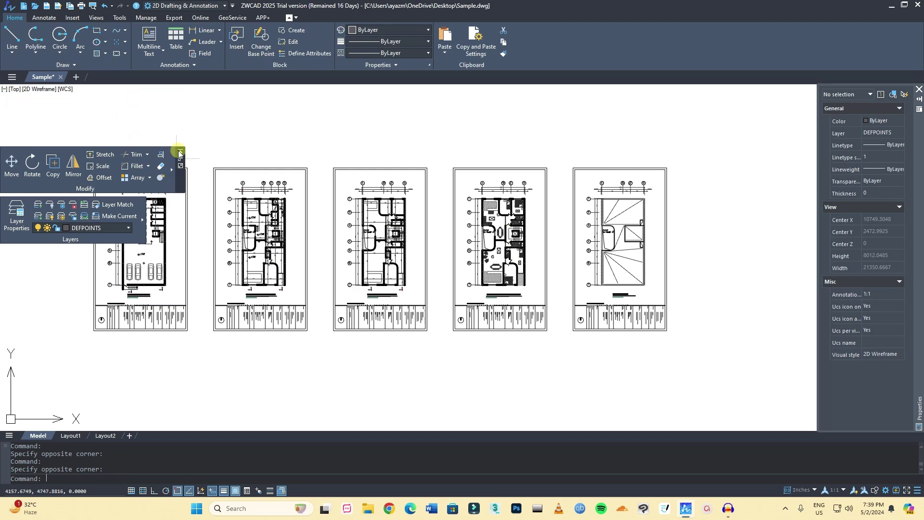
left_click(174, 153)
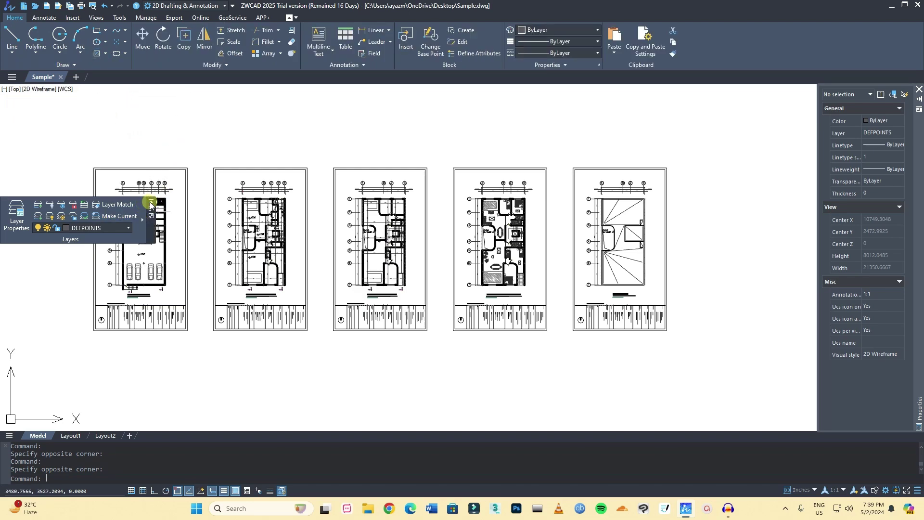
left_click(151, 205)
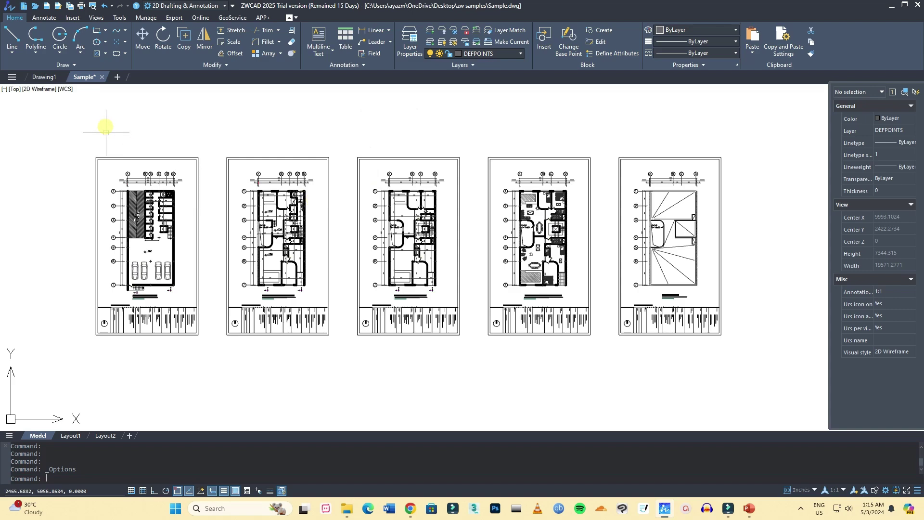
Step: Float the Draw and Annotation panels, group Layers with Annotation, then float Draw again
left_click_drag(40, 65, 46, 138)
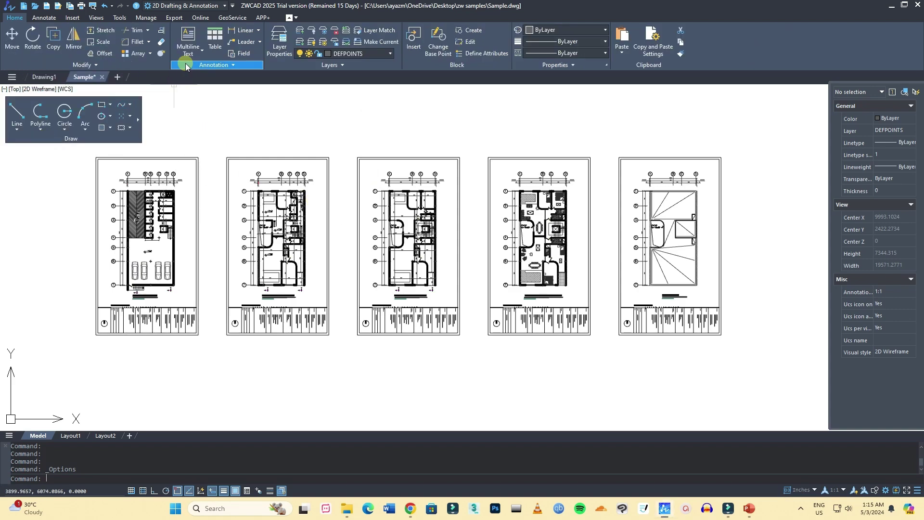
mouse_move(188, 64)
left_mouse_down()
mouse_move(99, 161)
mouse_move(54, 145)
left_mouse_up()
mouse_move(284, 70)
left_mouse_down()
mouse_move(91, 181)
mouse_move(96, 192)
left_mouse_up()
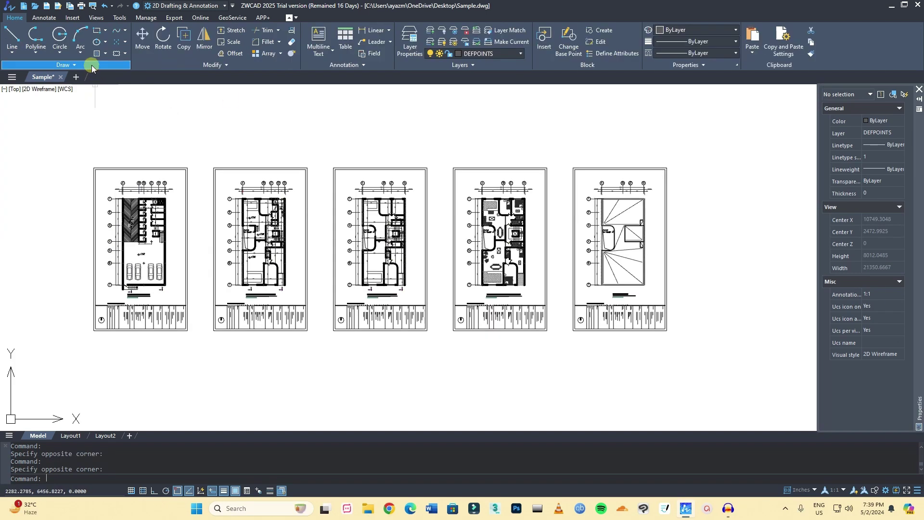
mouse_move(91, 65)
left_mouse_down()
mouse_move(112, 144)
mouse_move(94, 150)
left_mouse_up()
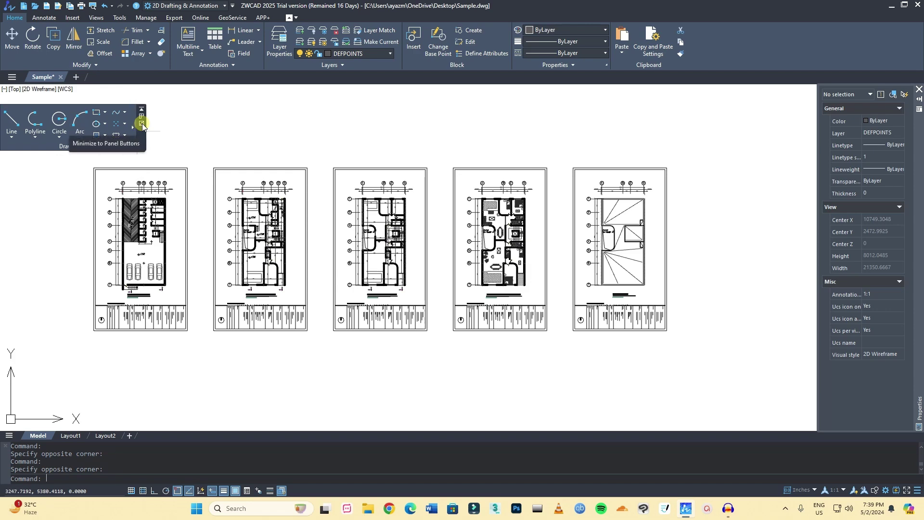
Step: Minimize the floating Draw, Modify and Layers panels to compact panel buttons
left_click(141, 124)
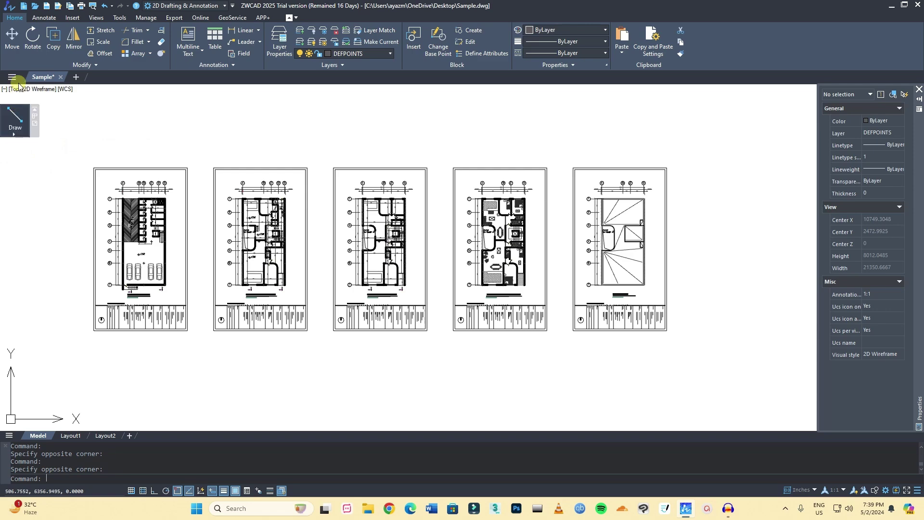
left_click_drag(28, 65, 28, 181)
left_click(174, 155)
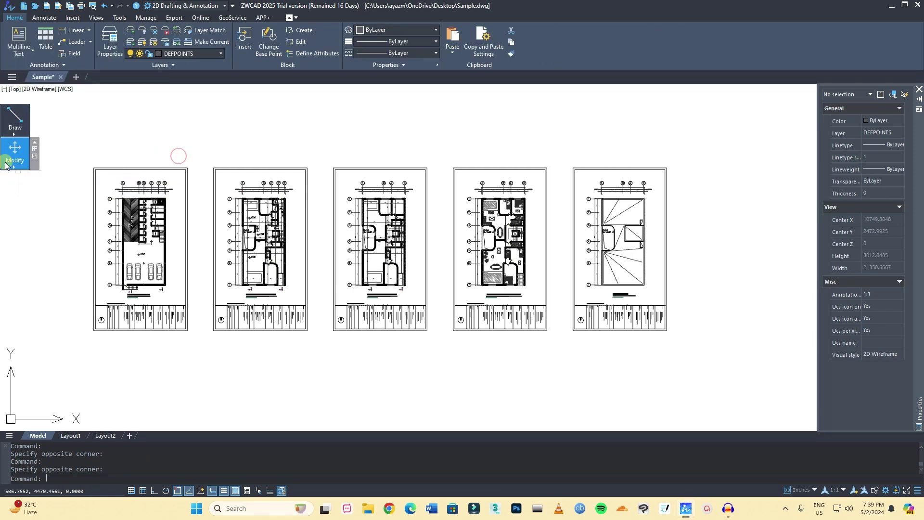
left_click_drag(173, 71, 88, 220)
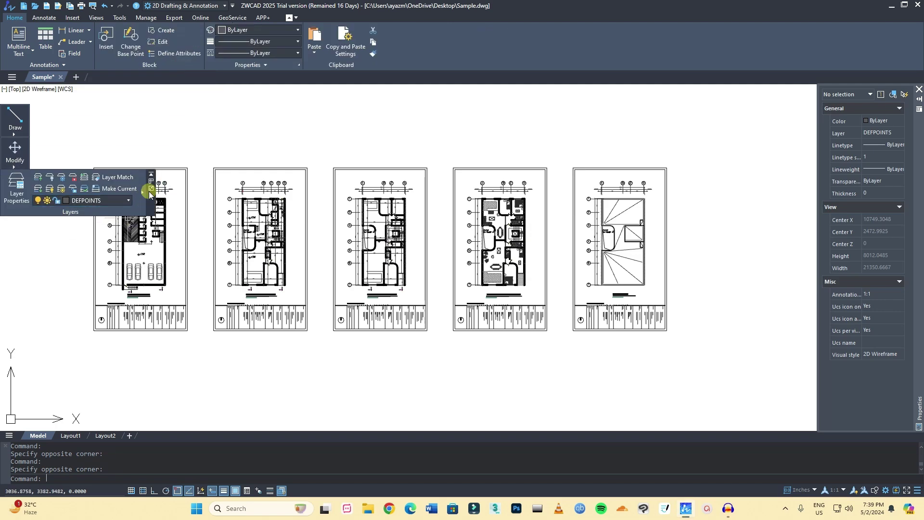
left_click(150, 191)
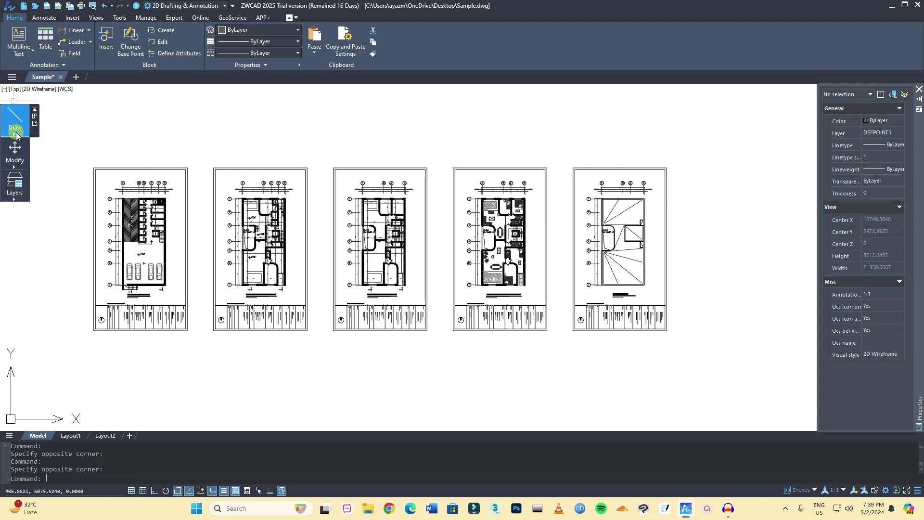
Step: Expand the Draw button, then return Draw, Modify and Layers panels to the ribbon
left_click(15, 130)
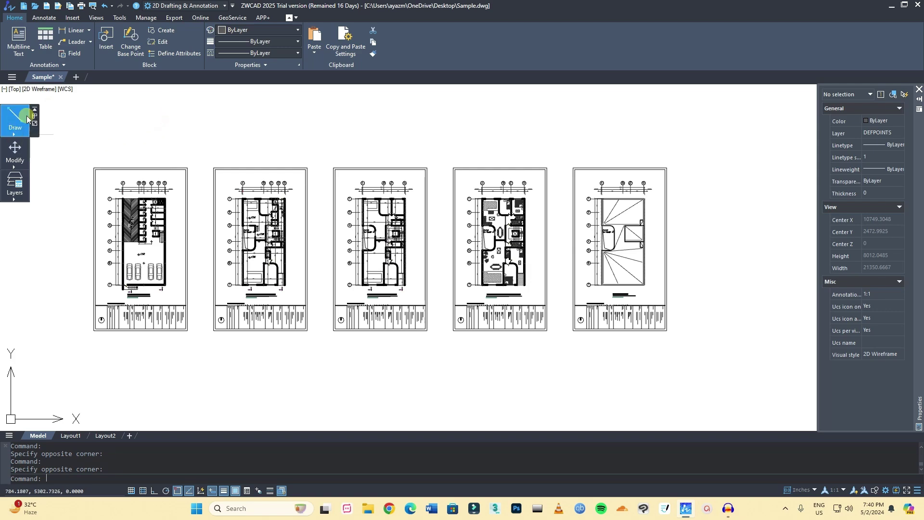
left_click(34, 111)
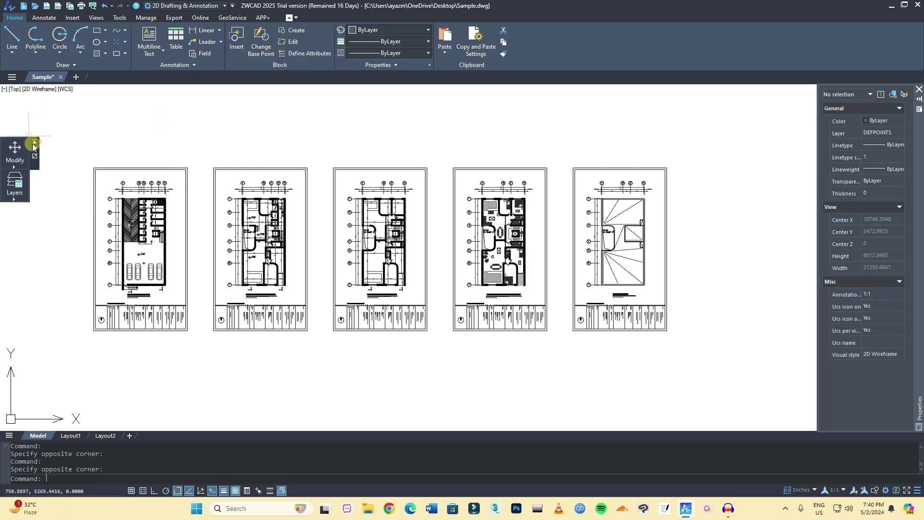
left_click(35, 143)
left_click(34, 173)
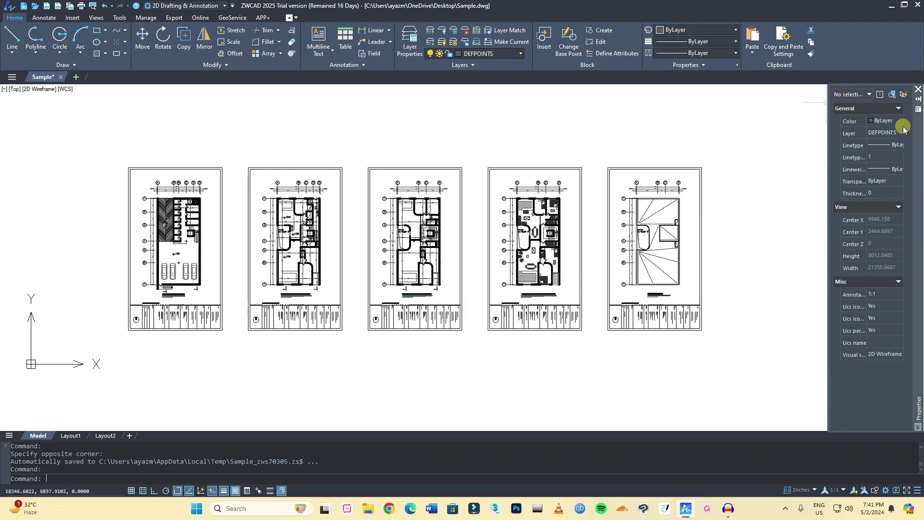
Step: Keep the Properties palette open with Auto-hide off and clear the selection on empty canvas
left_click(919, 99)
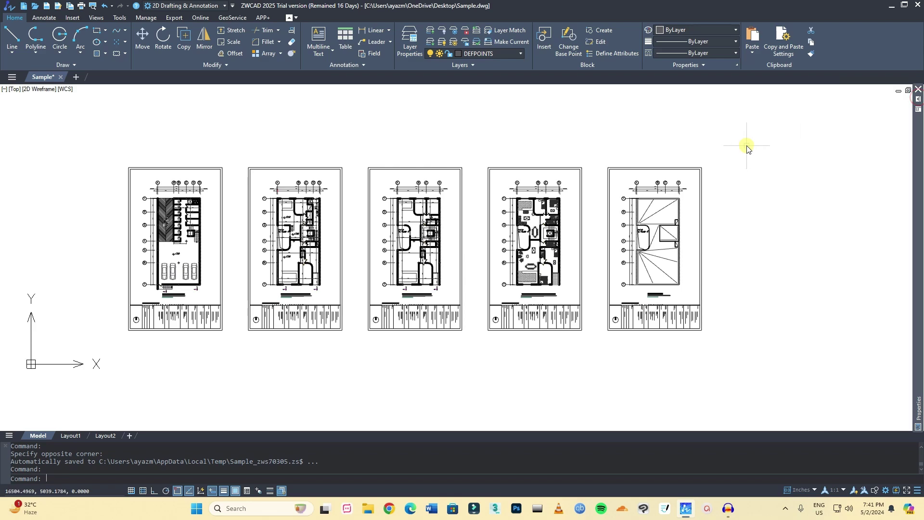
scroll(457, 262, "up", 3)
scroll(547, 292, "down", 3)
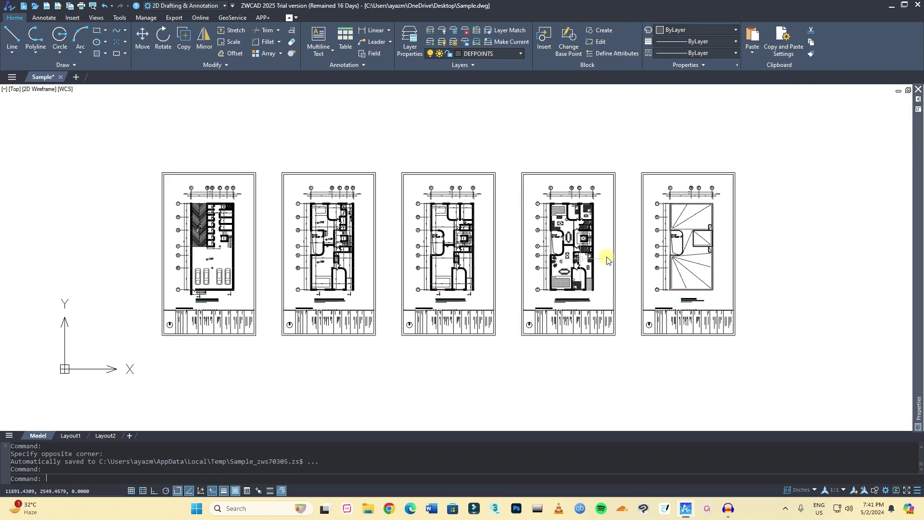
mouse_move(919, 194)
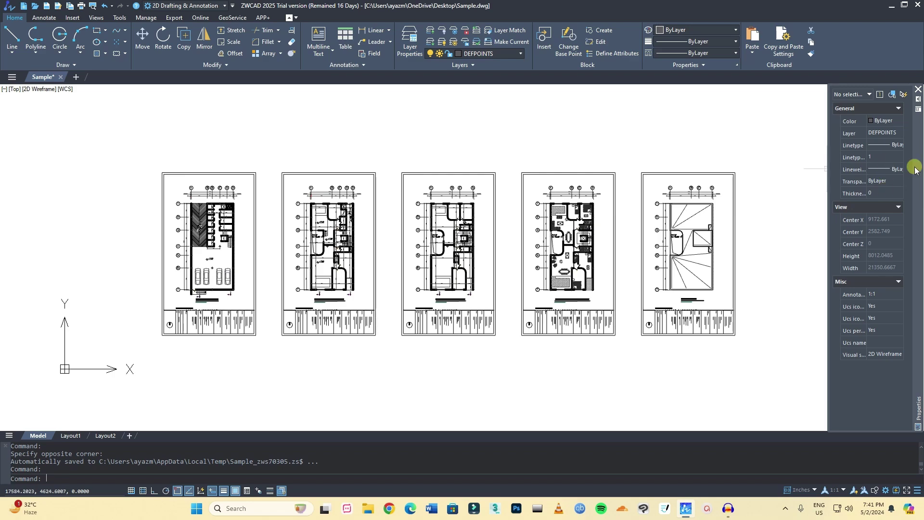
left_click(708, 136)
left_click(671, 138)
mouse_move(920, 126)
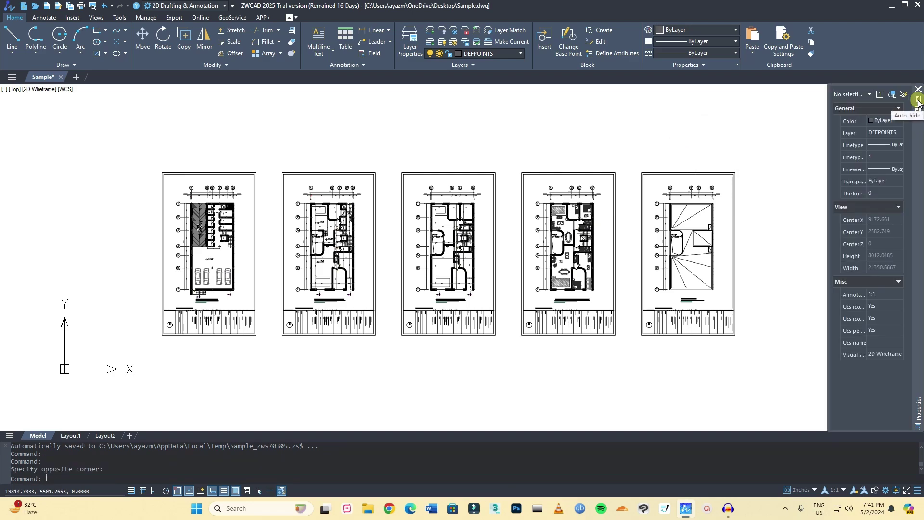
left_click(645, 139)
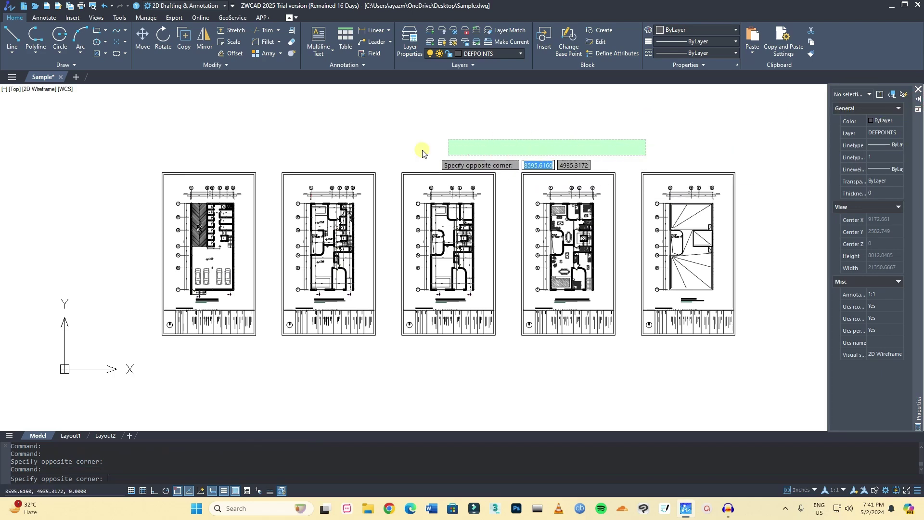
left_click(184, 109)
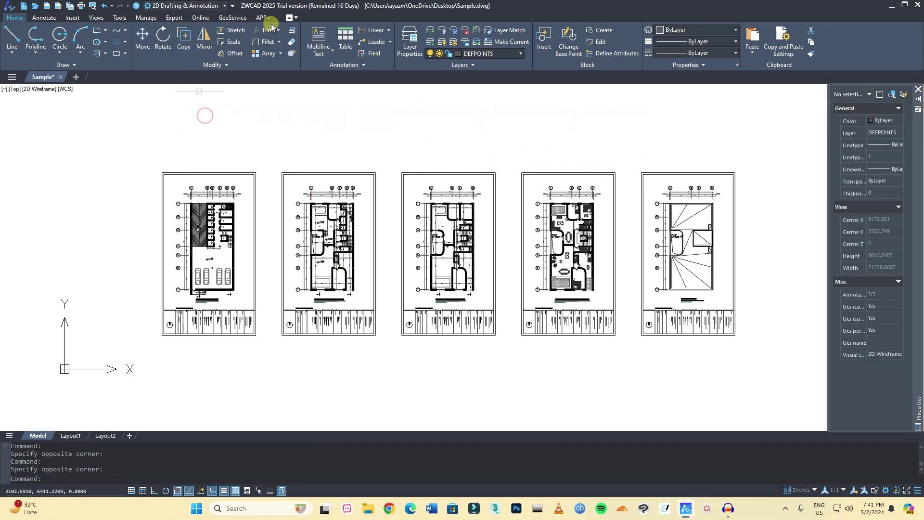
left_click(289, 20)
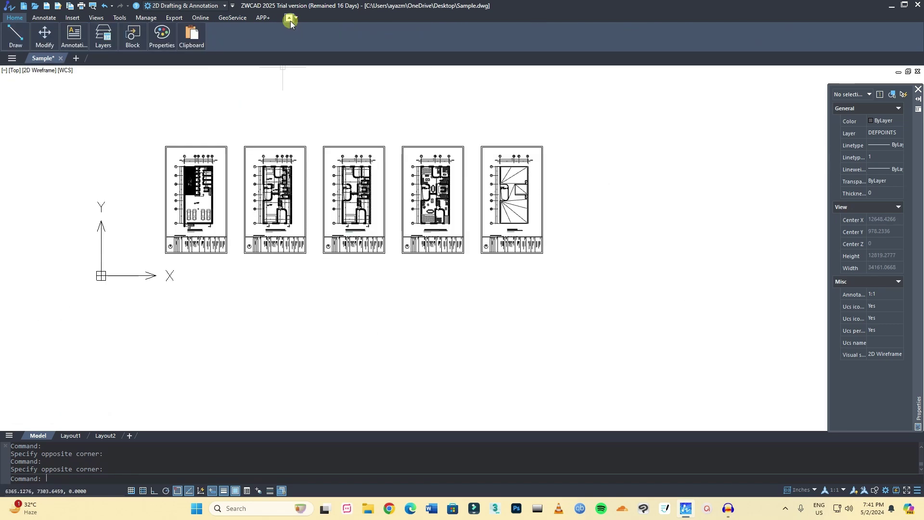
left_click(288, 19)
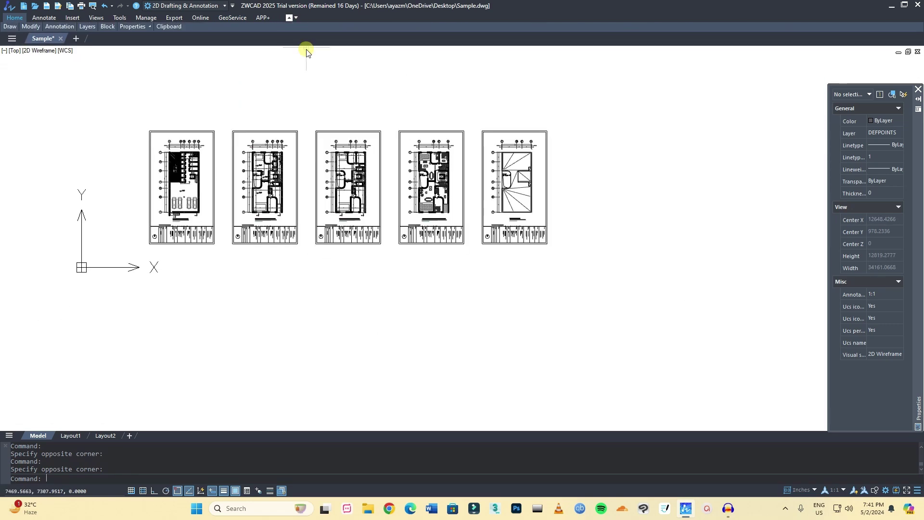
left_click(289, 19)
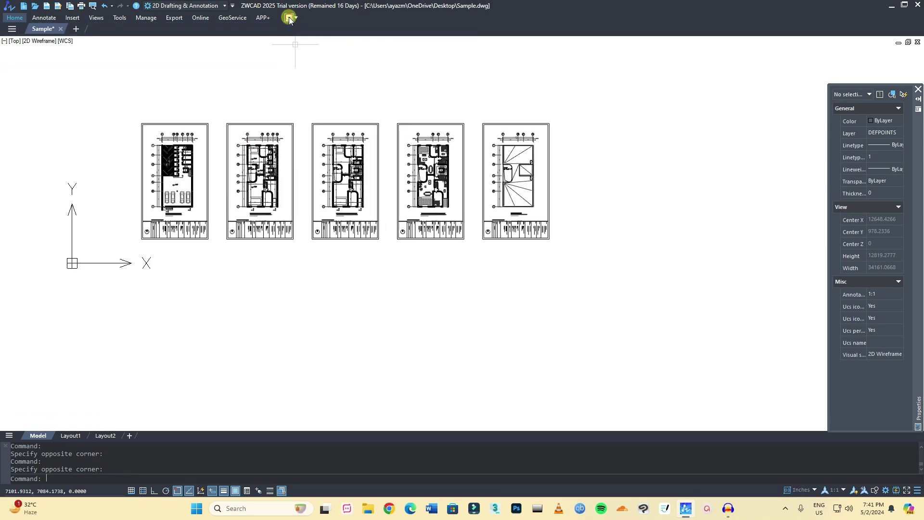
left_click(289, 19)
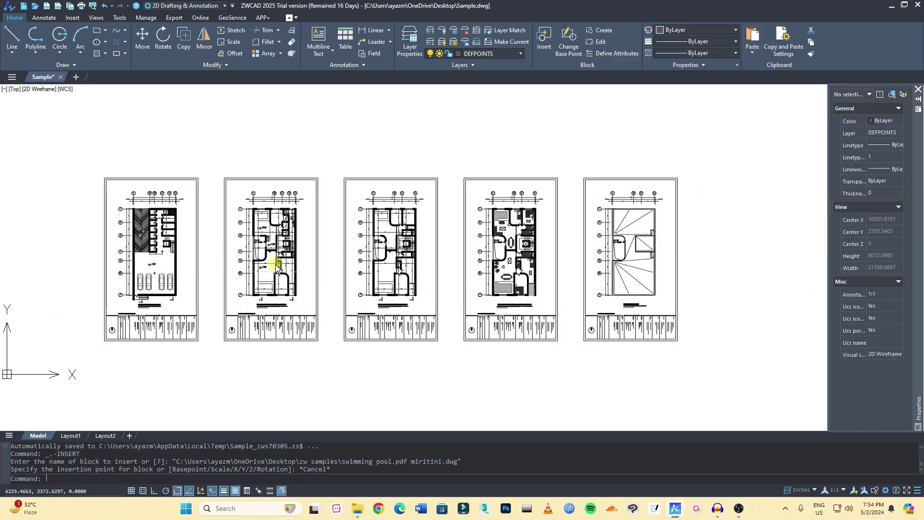
scroll(278, 258, "up", 3)
scroll(351, 295, "down", 3)
scroll(287, 263, "up", 3)
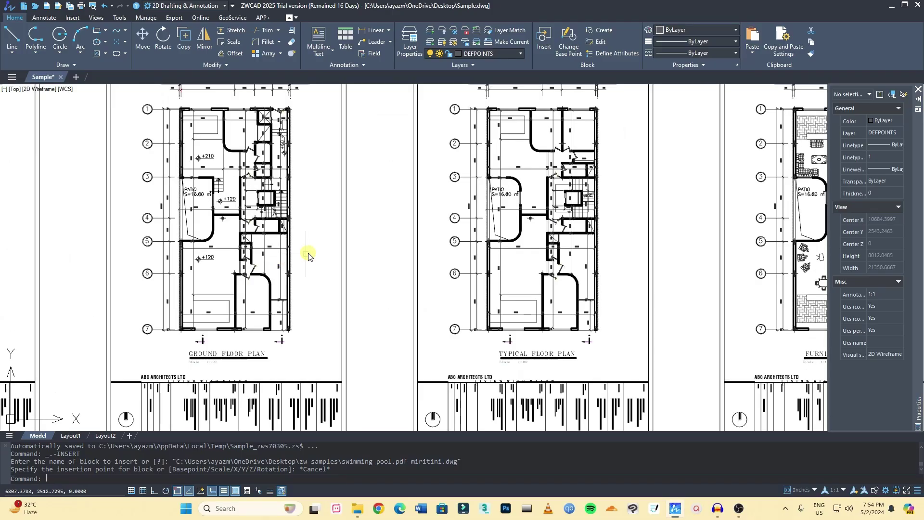
scroll(298, 254, "down", 2)
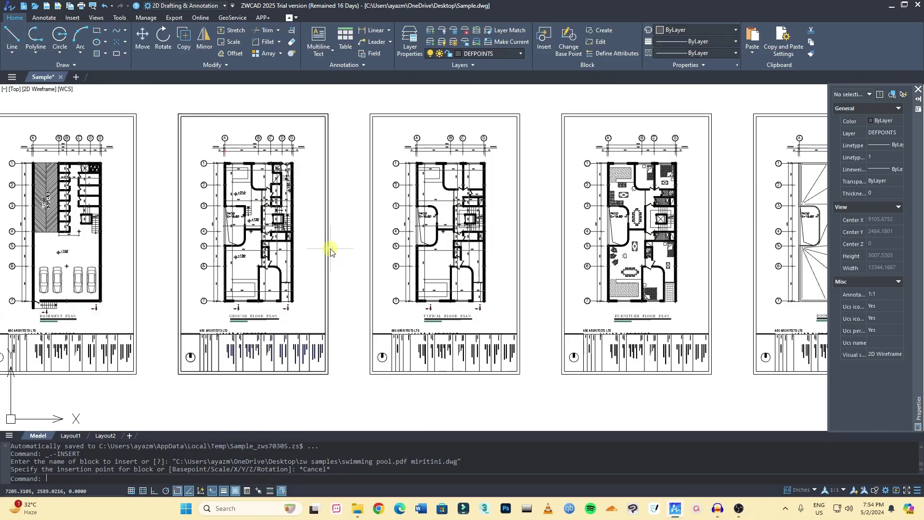
scroll(330, 250, "down", 2)
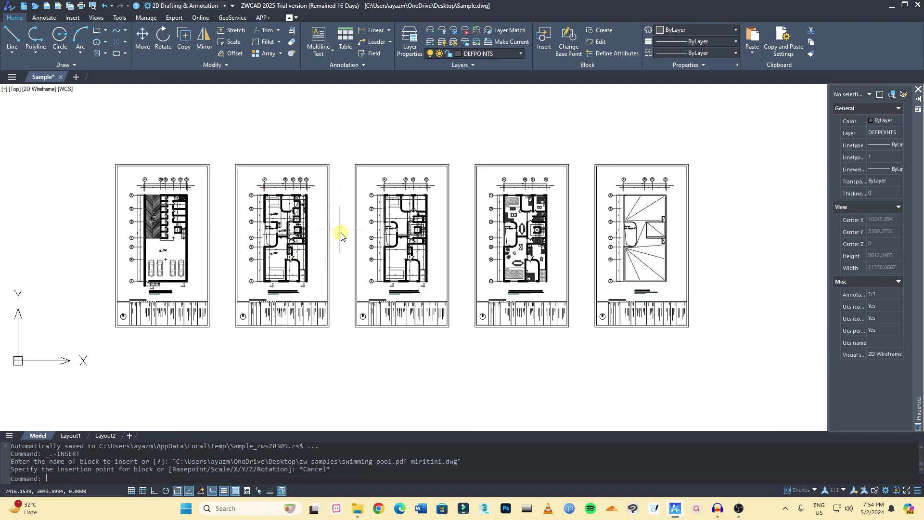
Step: Open swimming pool.pdf miritini from the zw samples folder in ZWCAD
left_click(358, 509)
double_click(320, 124)
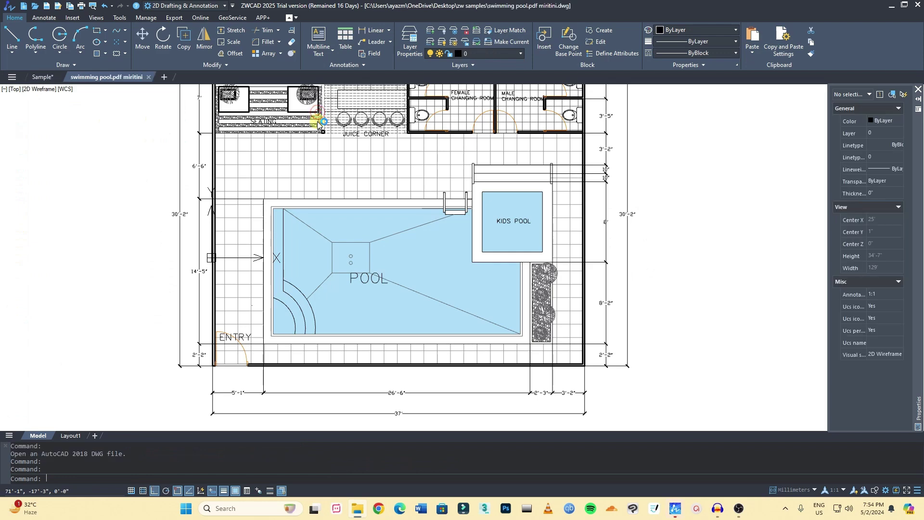
left_click(40, 77)
left_click(103, 77)
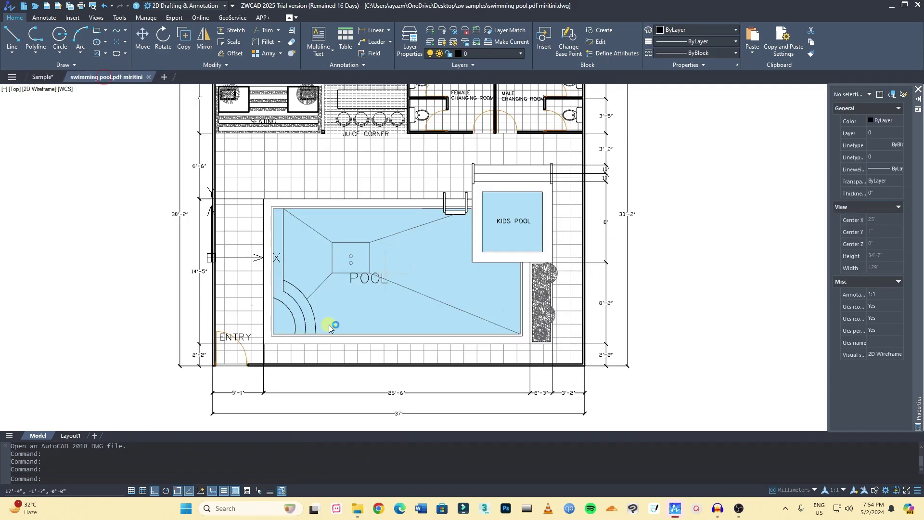
scroll(329, 327, "down", 2)
Step: Undock the swimming pool drawing tab into its own window, maximized on the second monitor
mouse_move(100, 79)
left_mouse_down()
mouse_move(169, 132)
mouse_move(380, 129)
mouse_move(397, 121)
mouse_move(392, 111)
mouse_move(412, 121)
mouse_move(433, 107)
mouse_move(438, 118)
left_mouse_up()
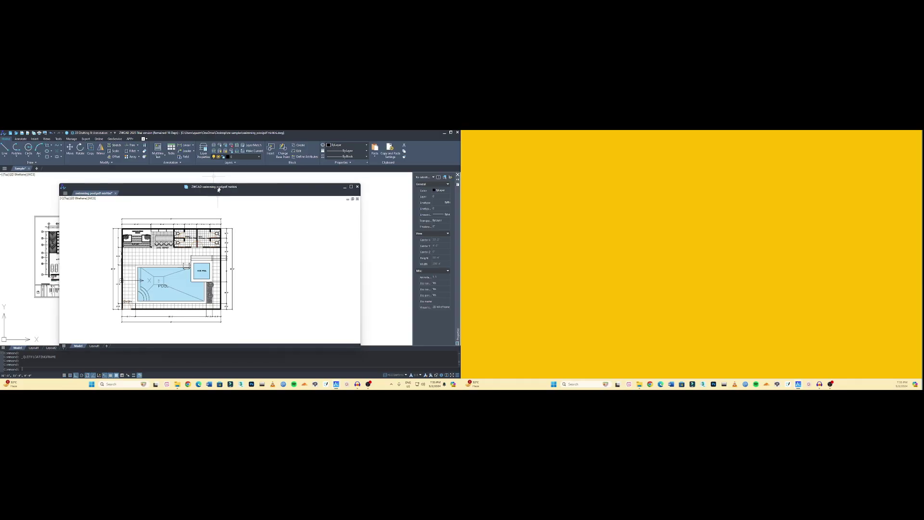
mouse_move(218, 189)
left_mouse_down()
mouse_move(158, 206)
mouse_move(920, 204)
mouse_move(717, 183)
left_mouse_up()
double_click(756, 184)
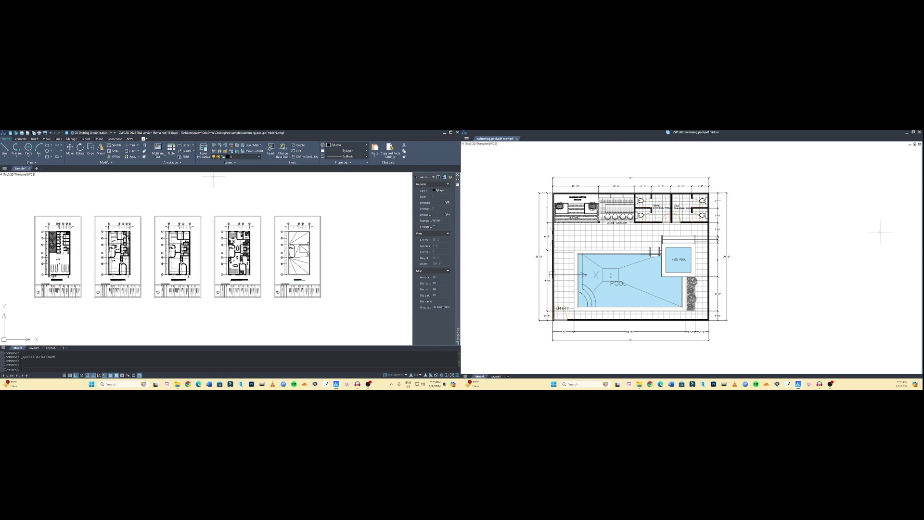
Step: Pan the pool drawing rightward and restore down its window on the second monitor
middle_click_drag(633, 259, 674, 260)
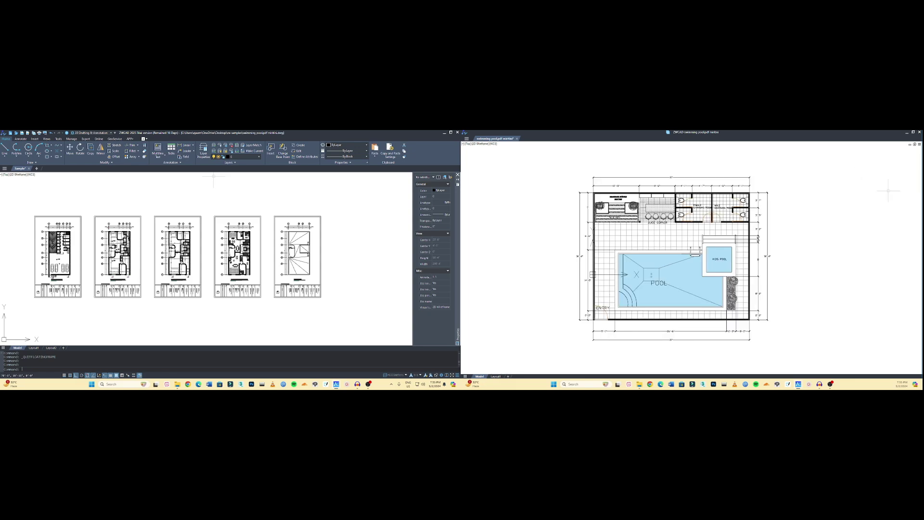
left_click(913, 133)
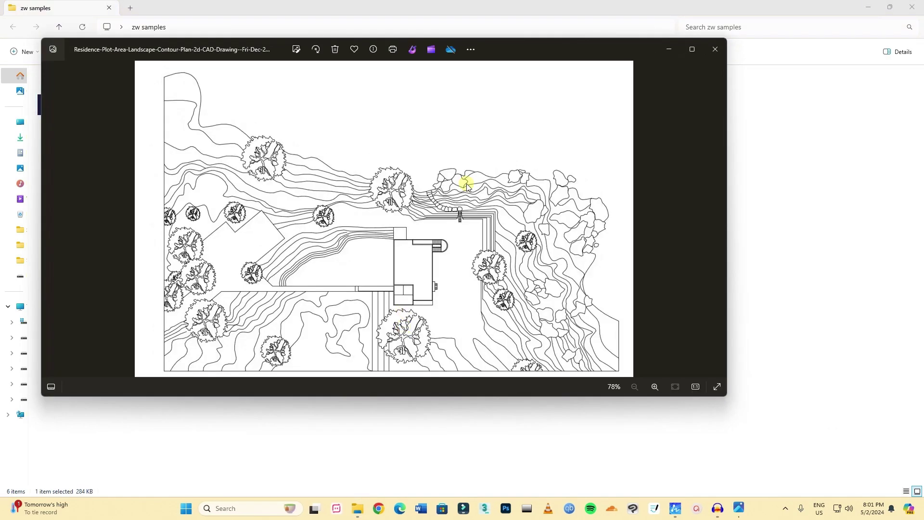
Step: View the Residence contour plan JPG full screen, zoom to 121% and back, then close Photos
left_click(692, 49)
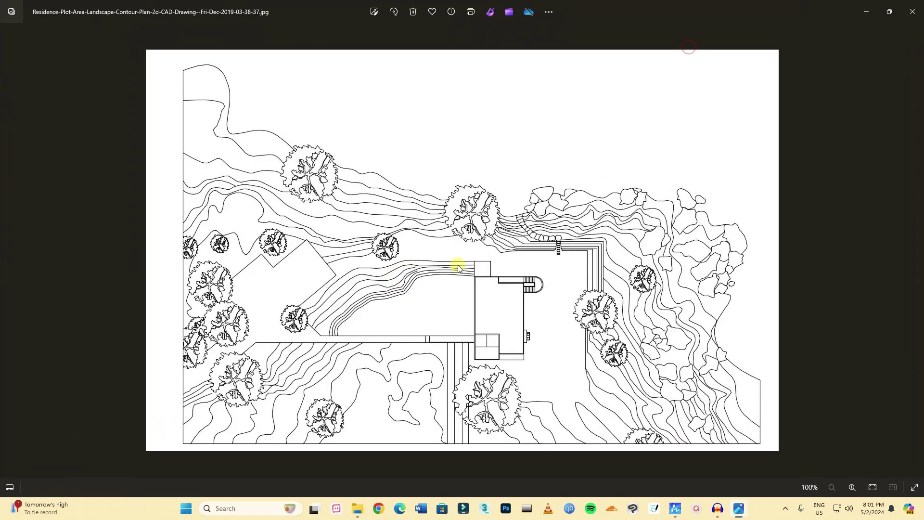
scroll(472, 267, "up", 2)
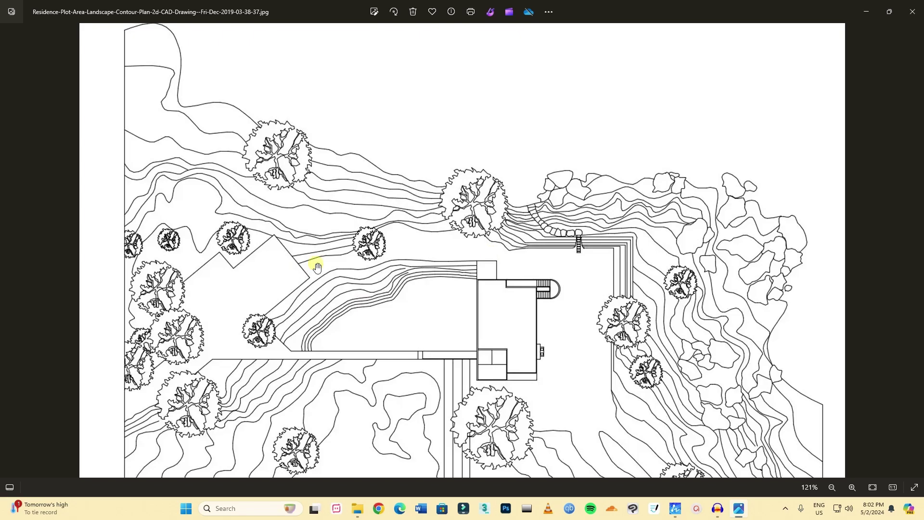
scroll(389, 233, "down", 2)
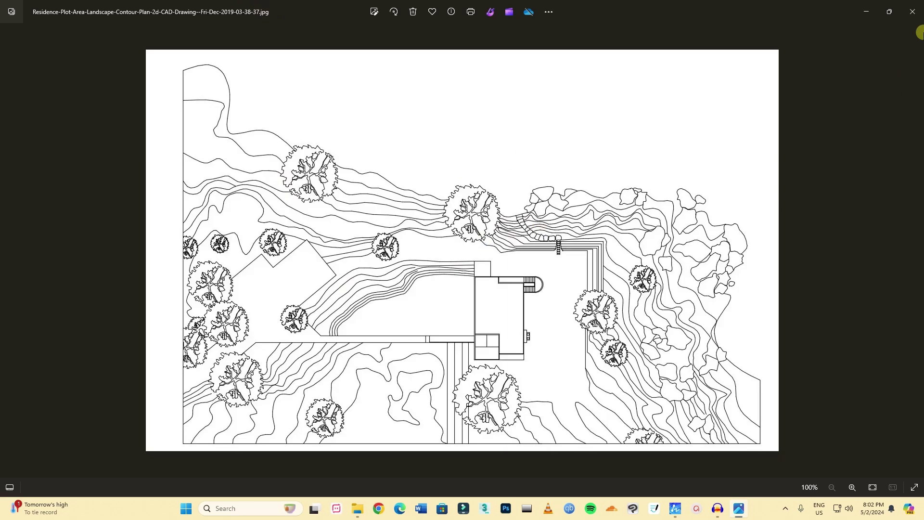
left_click(913, 13)
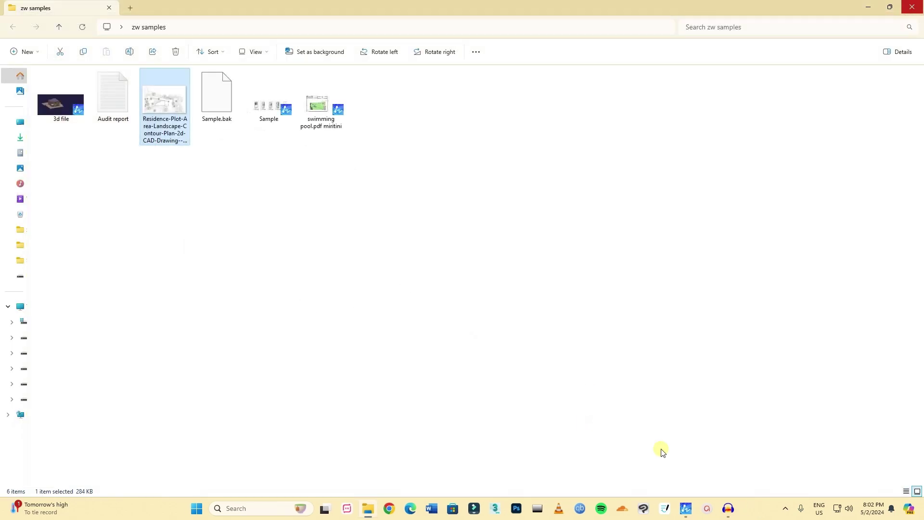
Step: Attach the Residence landscape contour plan JPG to the blank drawing at scale 1
left_click(687, 514)
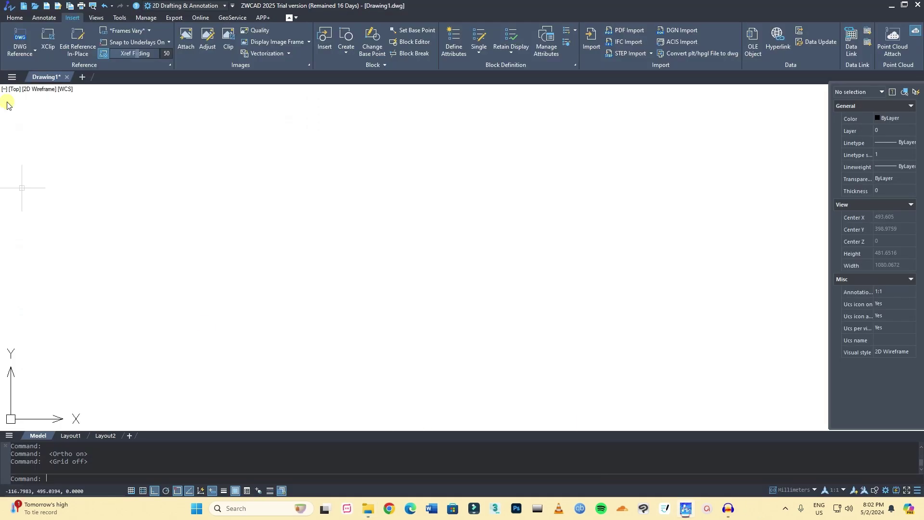
left_click(186, 48)
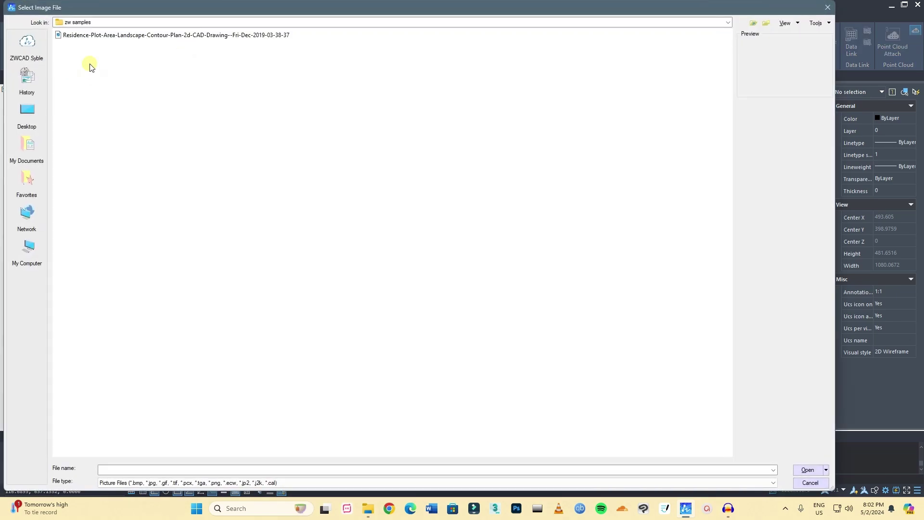
left_click(96, 38)
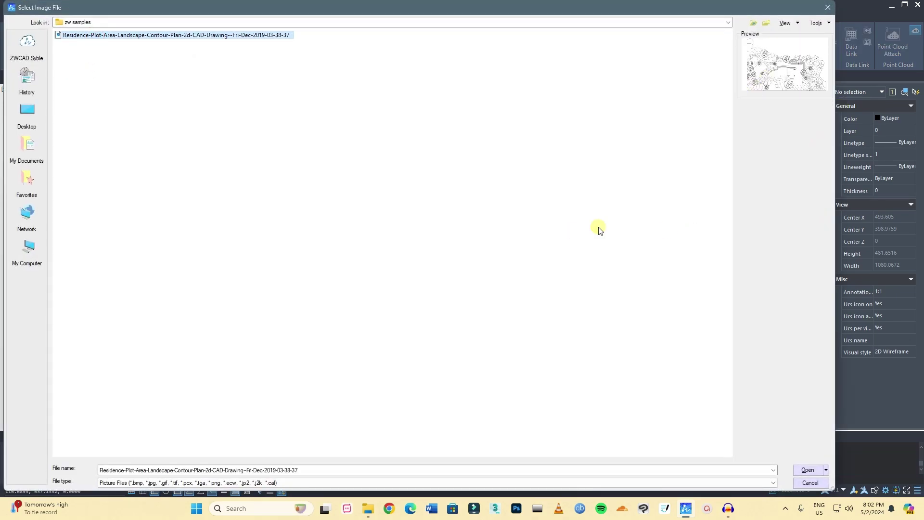
left_click(808, 469)
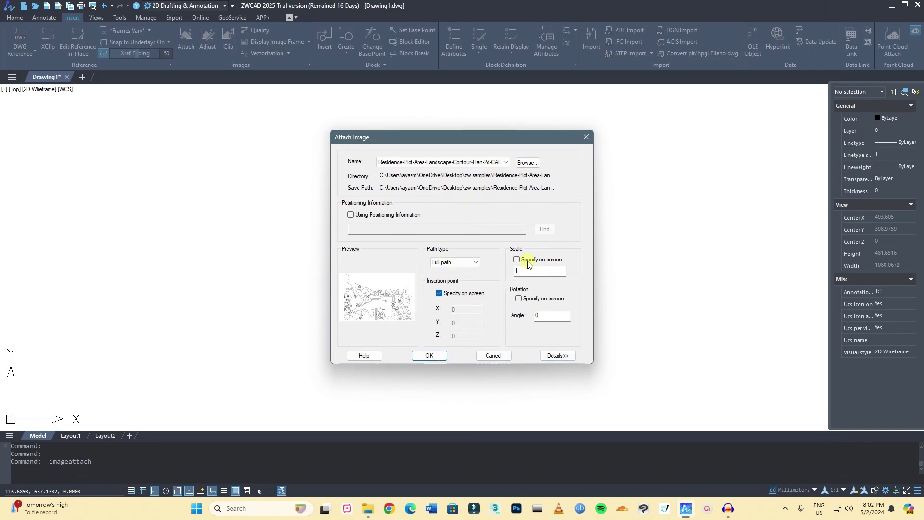
left_click(430, 355)
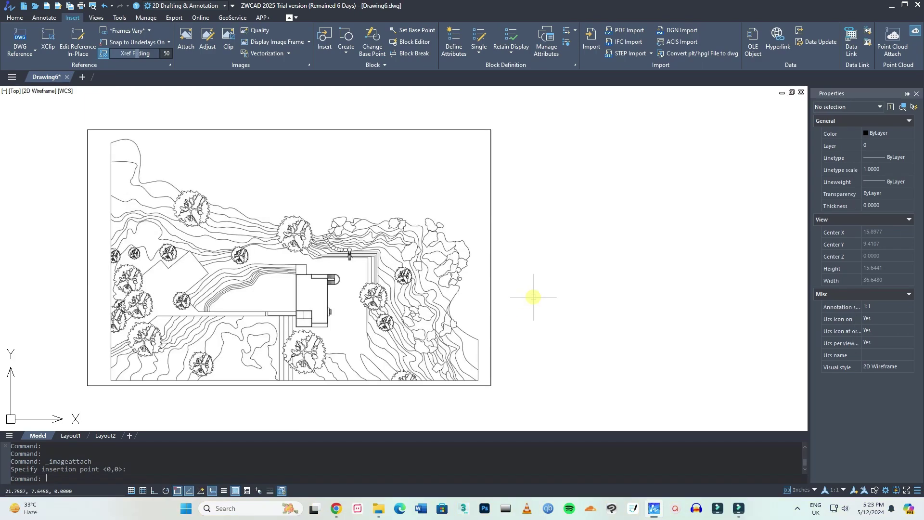
Step: Vectorize the attached landscape image with VECTO and agree to edit the vector lines
type("VECT")
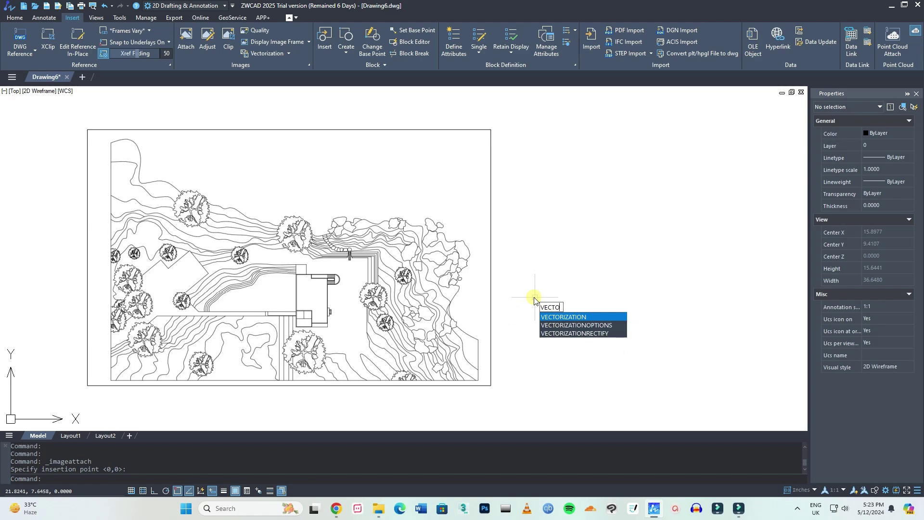
type("O")
key("Return")
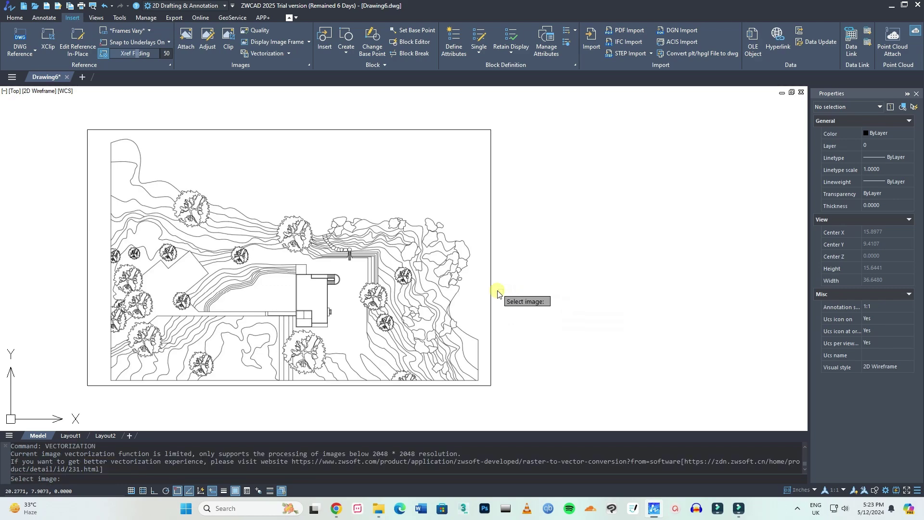
left_click(490, 287)
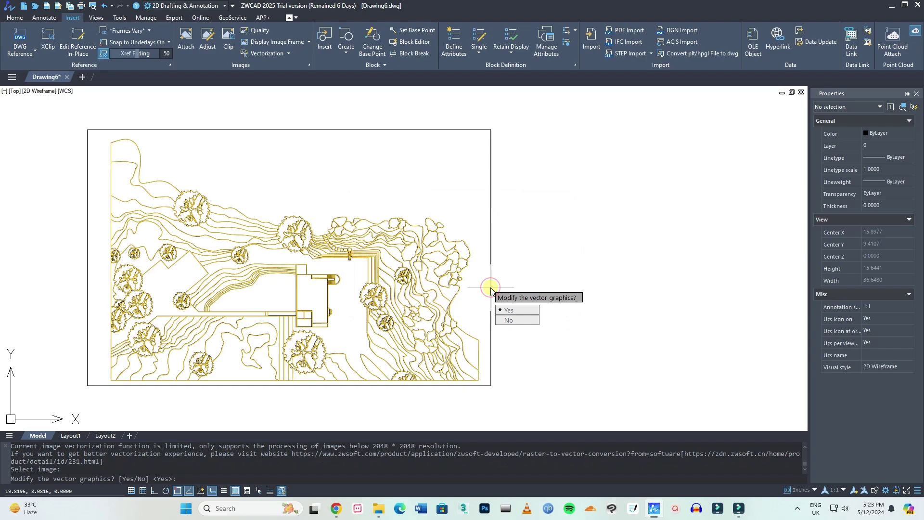
left_click(515, 310)
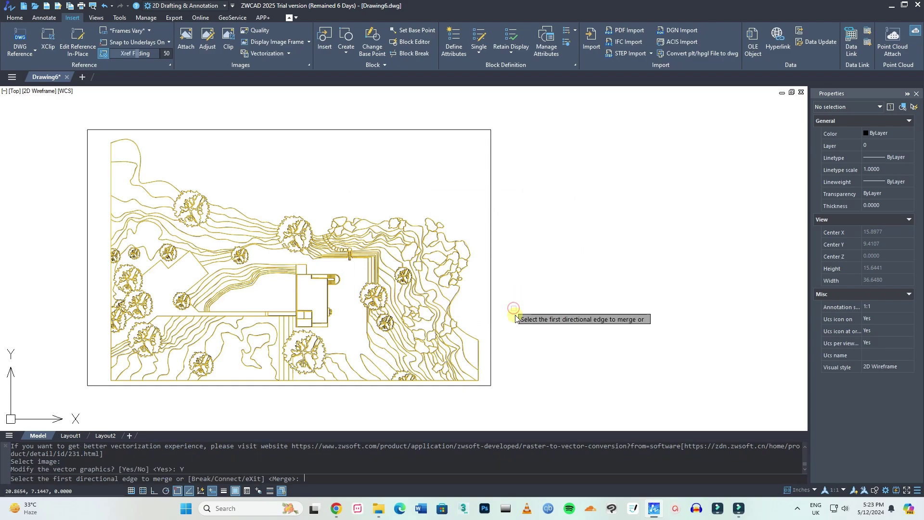
scroll(437, 241, "up", 8)
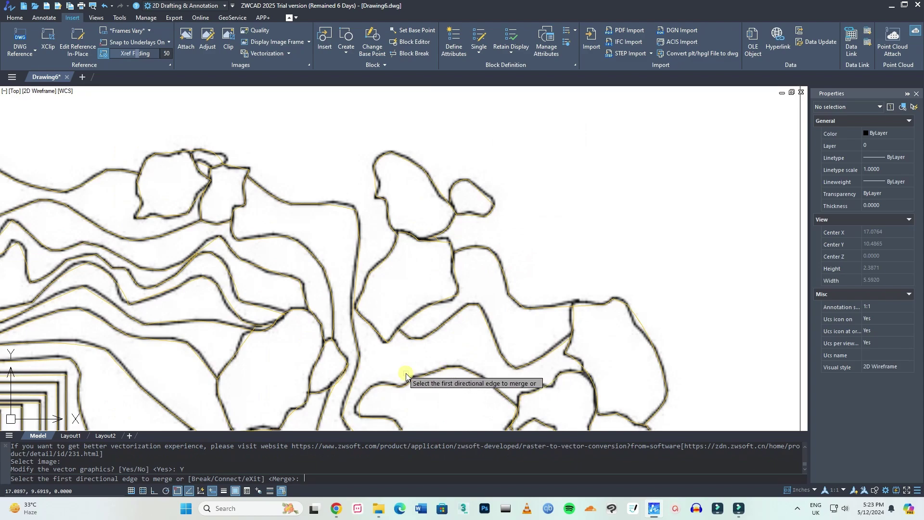
scroll(412, 337, "up", 1)
scroll(425, 338, "down", 1)
scroll(364, 329, "up", 10)
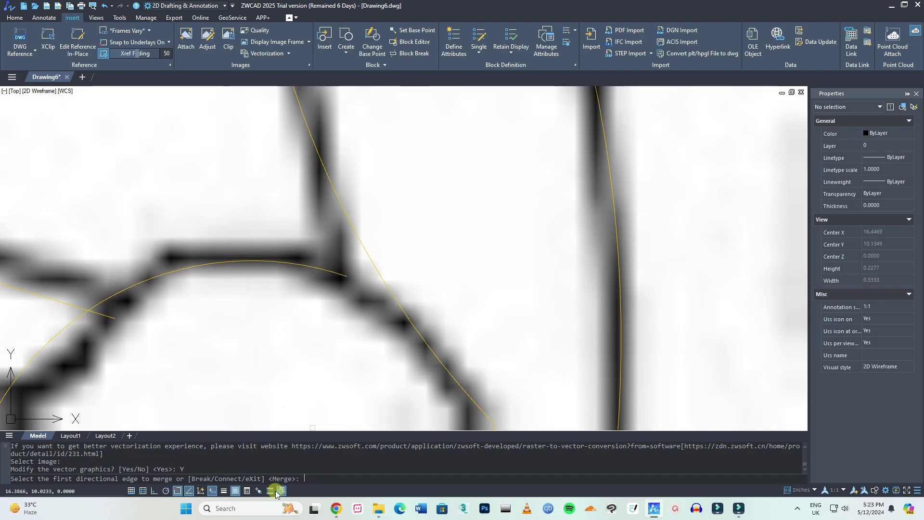
Step: Merge broken edge pairs: arc with second edge, orange line with green arc, vertical curve with diagonal
left_click(318, 268)
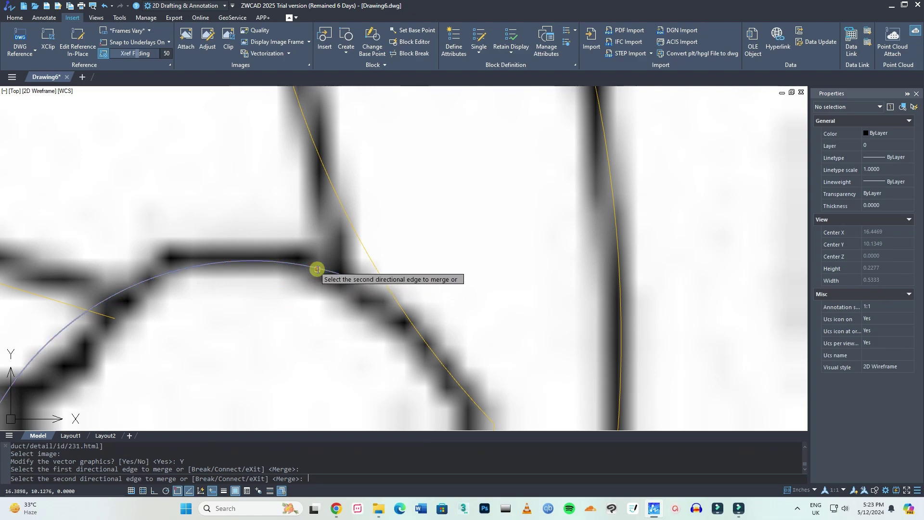
left_click(407, 322)
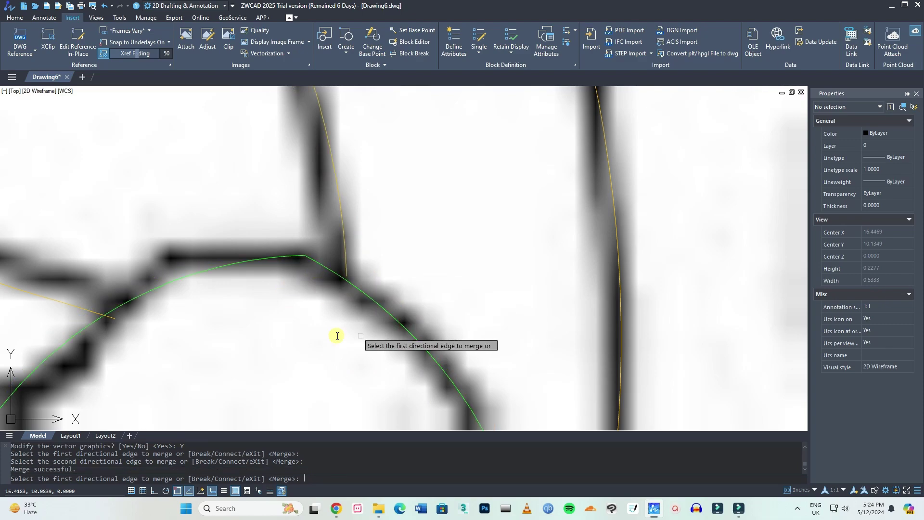
left_click(82, 306)
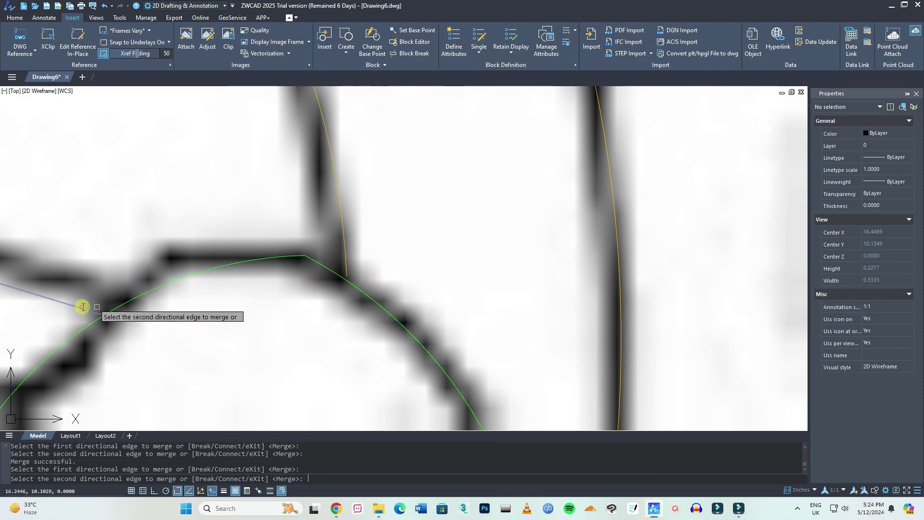
left_click(132, 299)
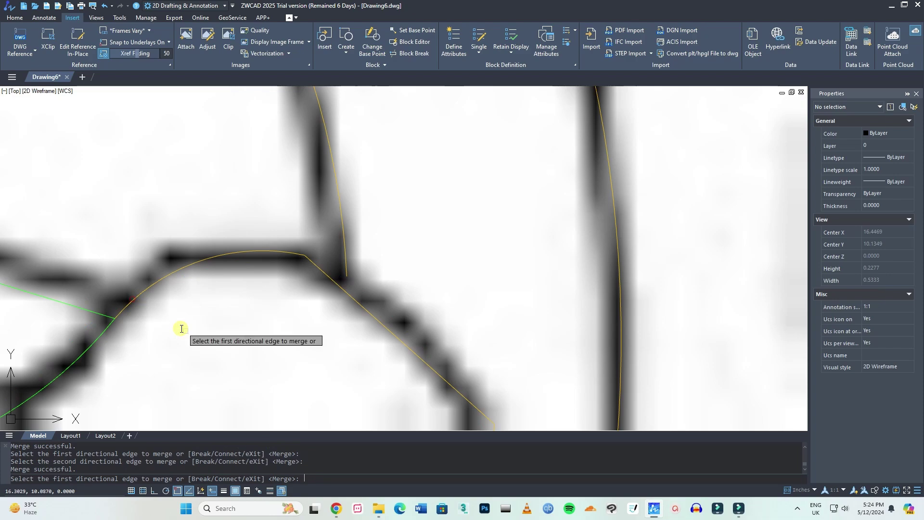
left_click(344, 262)
left_click(324, 264)
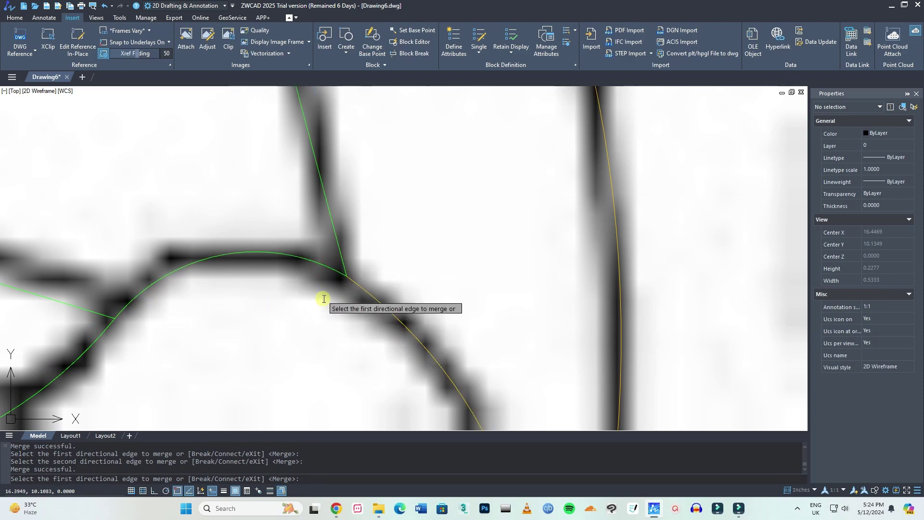
scroll(266, 301, "down", 2)
scroll(285, 301, "down", 10)
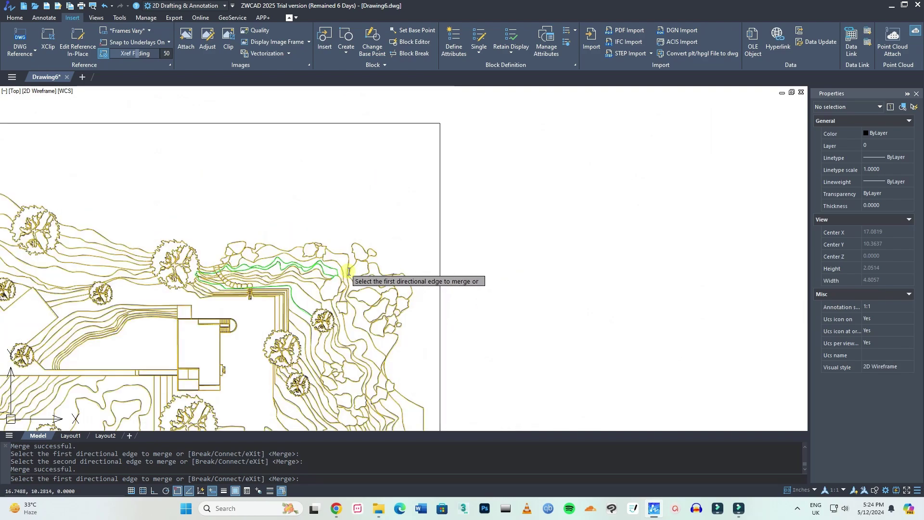
scroll(387, 222, "up", 3)
left_click(416, 184)
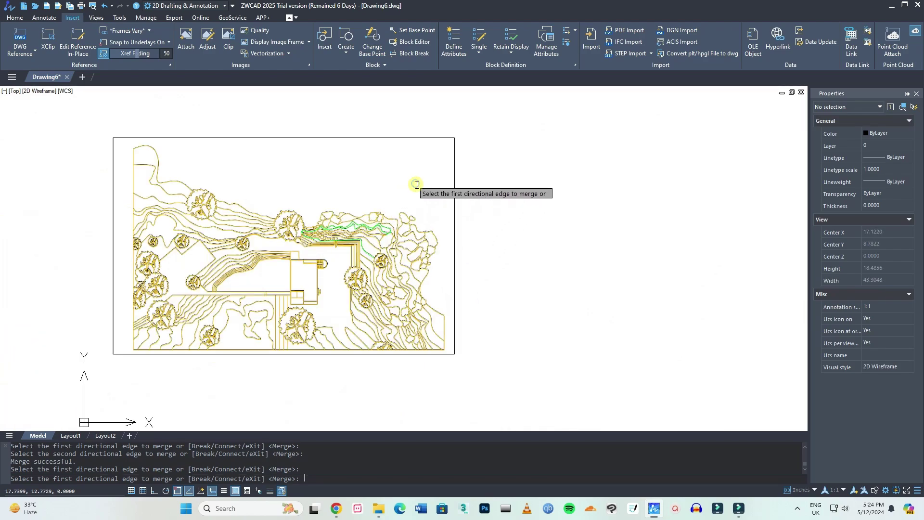
Step: Exit vector modification, confirming Yes and acknowledging the warning
key("Escape")
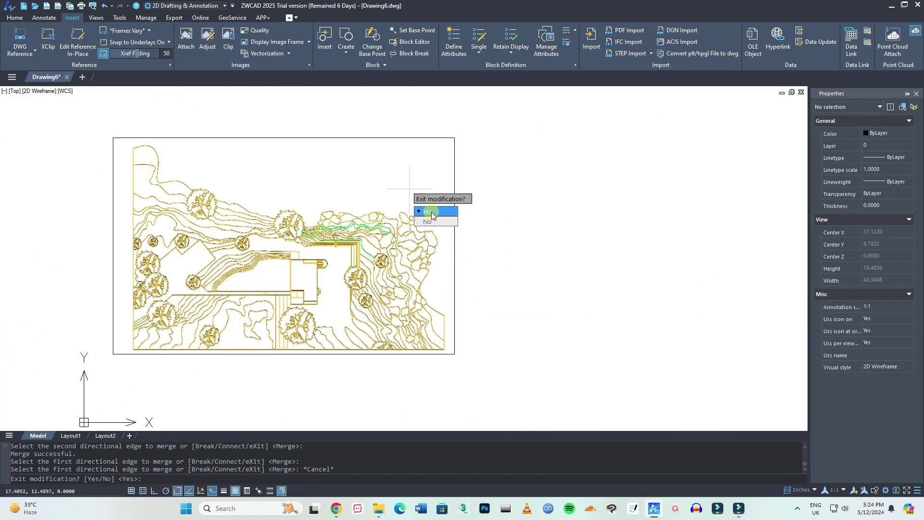
left_click(430, 212)
left_click(478, 271)
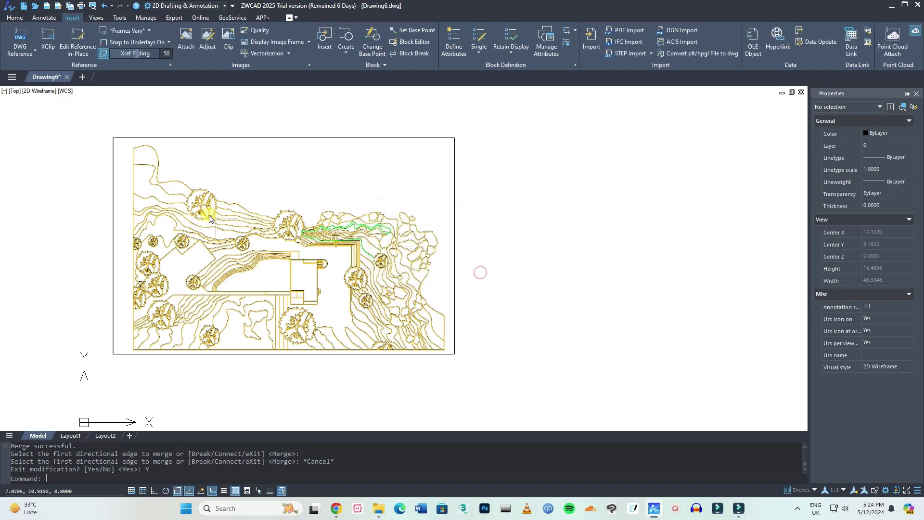
Step: Move the original plan image to the right of its vectorized copy
key("Escape")
left_click(255, 137)
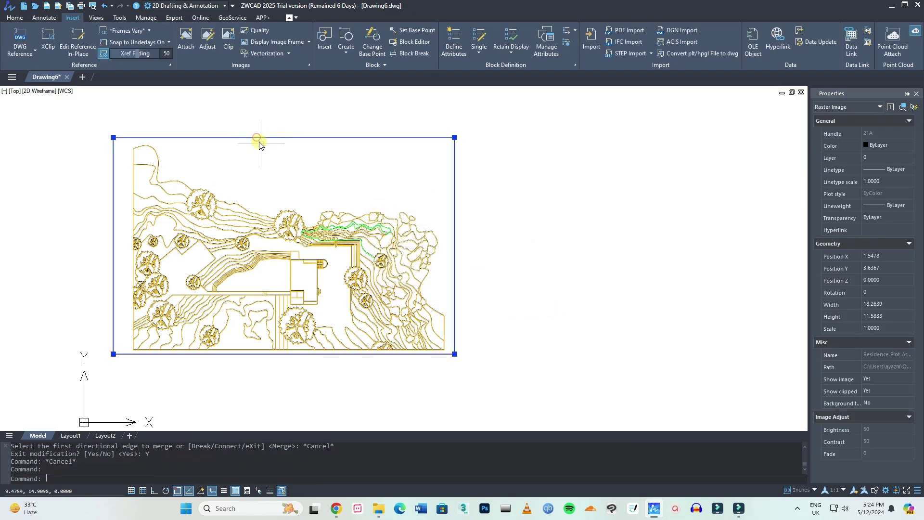
type("M")
key("Return")
left_click(257, 184)
left_click(612, 181)
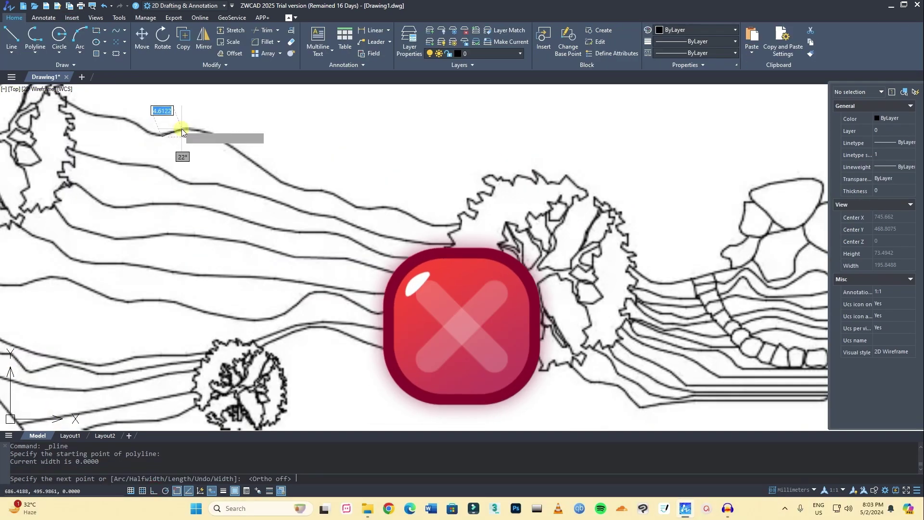
Step: Trace a seven-vertex polyline along one contour line
left_click(184, 129)
left_click(207, 132)
left_click(263, 162)
left_click(322, 191)
left_click(394, 189)
left_click(426, 204)
left_click(442, 183)
key("Return")
scroll(381, 228, "down", 5)
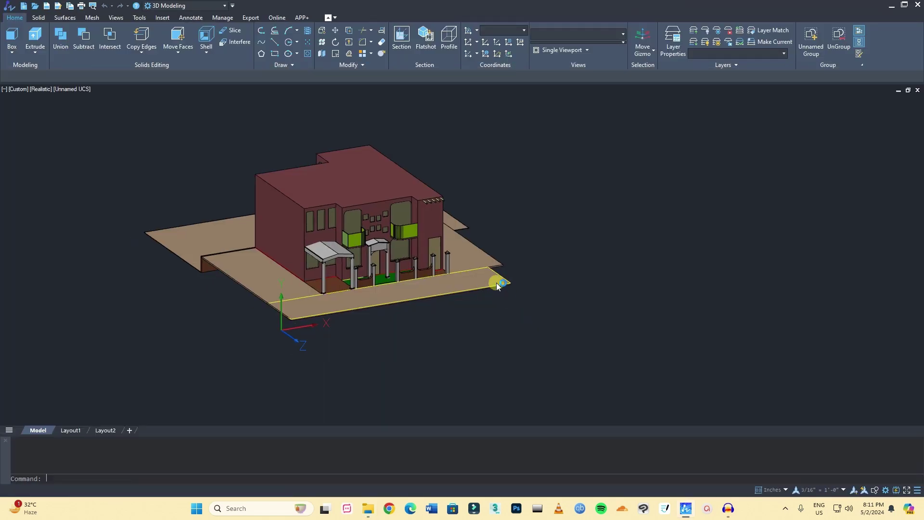
Step: Zoom in and out on the realistic house model, then orbit it to a slightly turned view
scroll(529, 296, "down", 3)
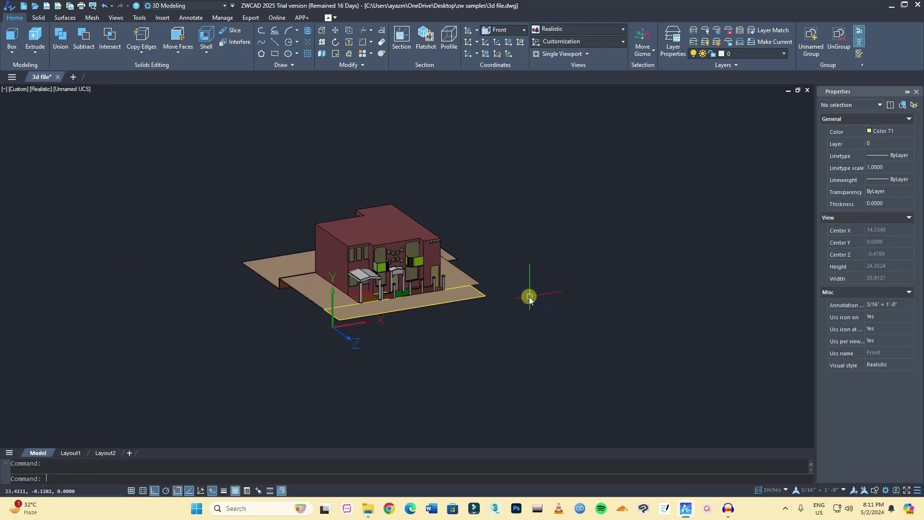
scroll(386, 291, "up", 5)
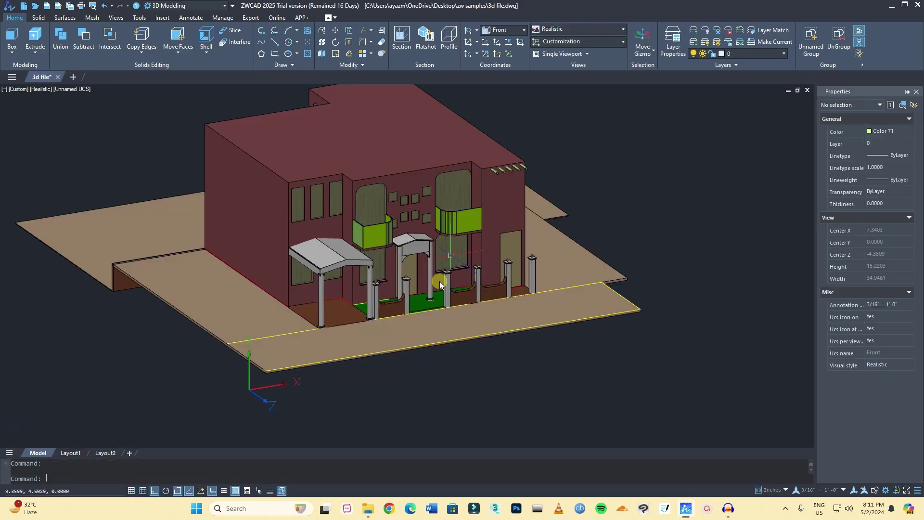
scroll(450, 313, "down", 5)
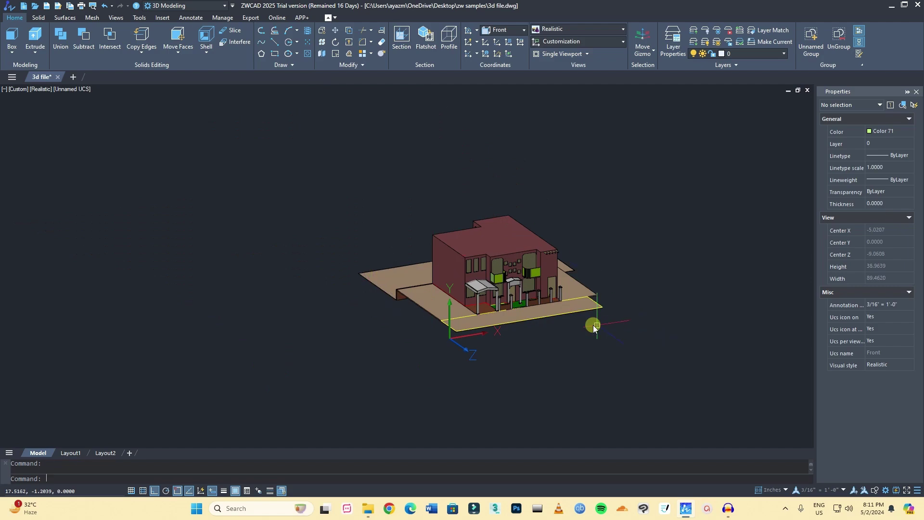
scroll(595, 332, "up", 2)
middle_click_drag(628, 348, 429, 365, "shift")
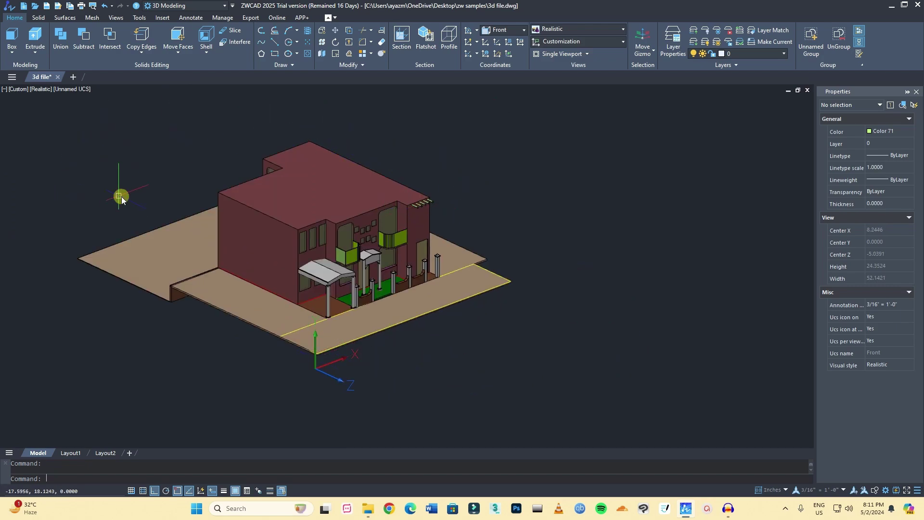
scroll(187, 207, "up", 3)
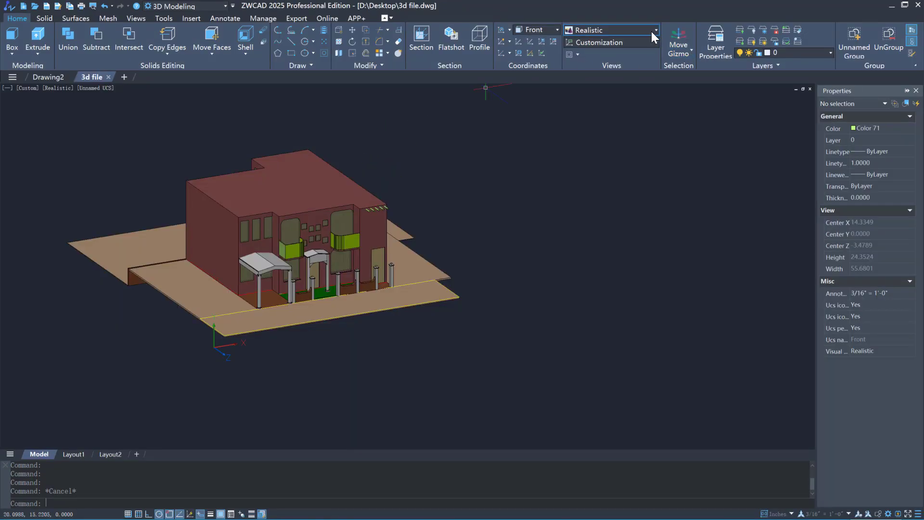
Step: Cycle the house through Hidden, Shaded, Shaded with Edges, Shades of Gray, Wireframe, then X-Ray styles
left_click(654, 30)
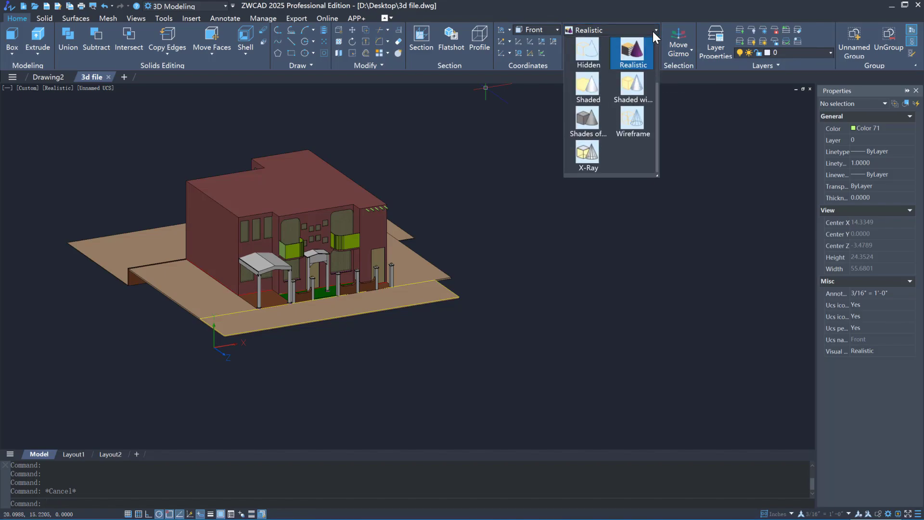
left_click(593, 58)
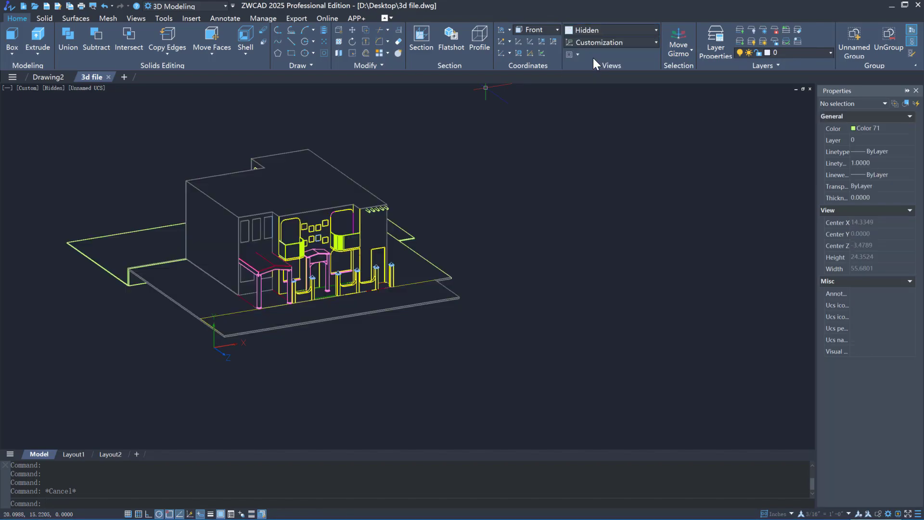
left_click(649, 30)
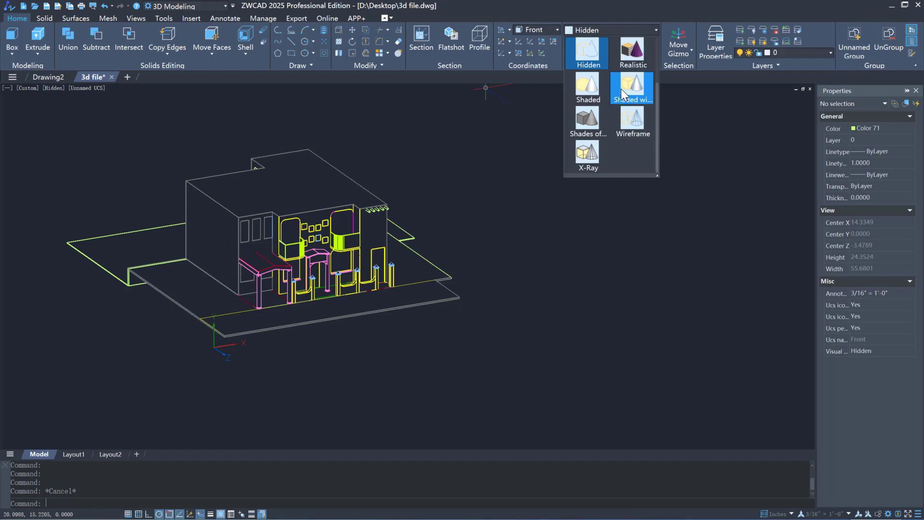
left_click(597, 98)
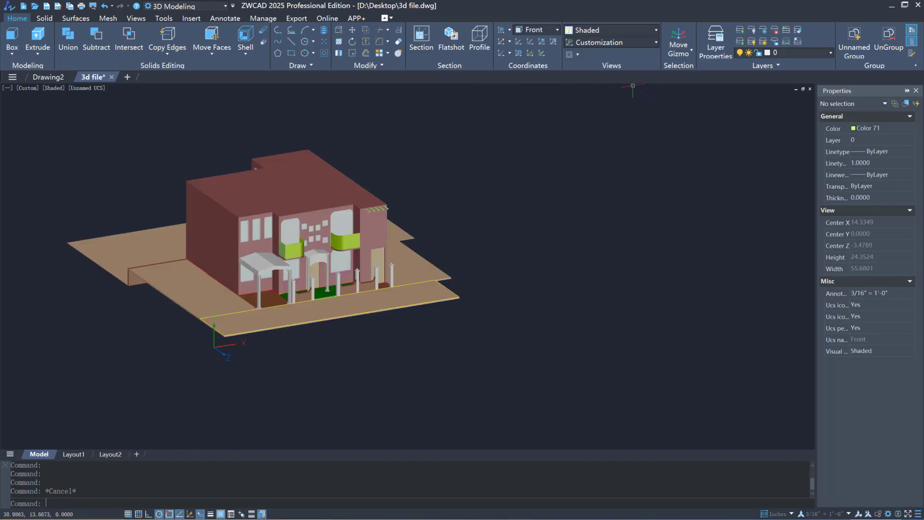
left_click(657, 30)
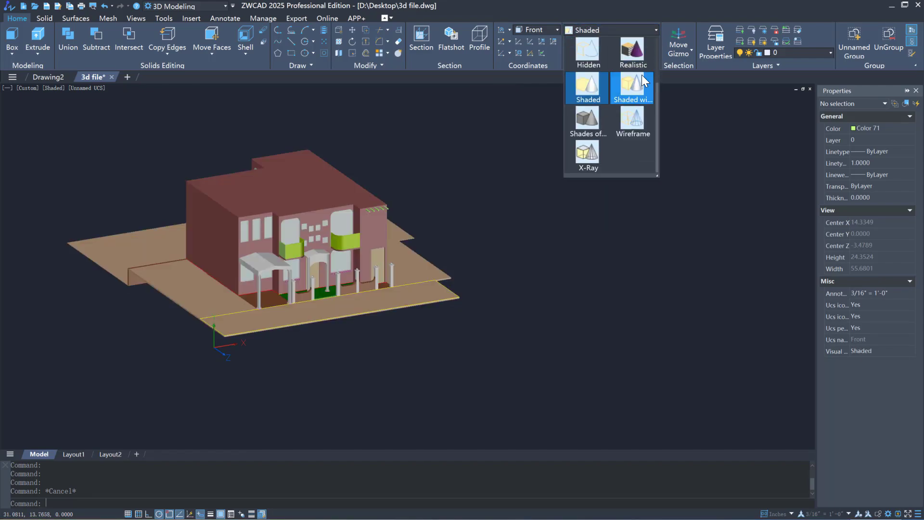
left_click(634, 87)
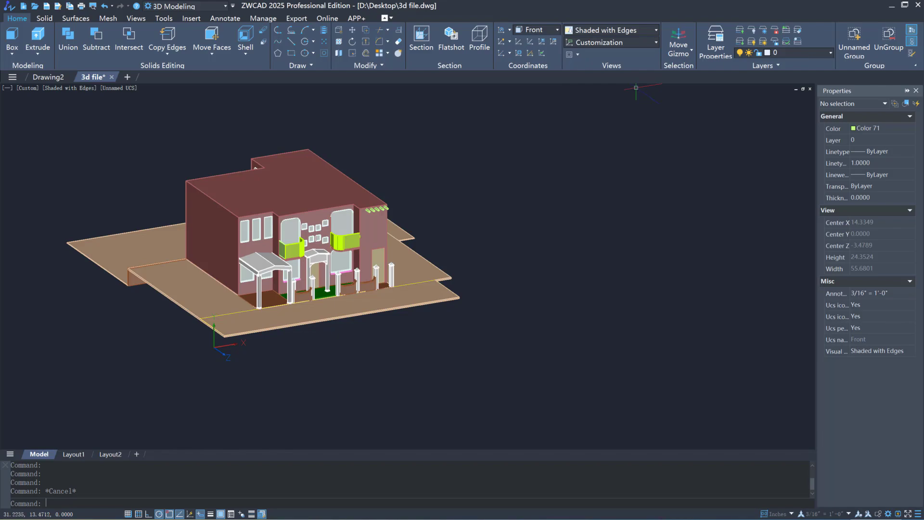
left_click(651, 31)
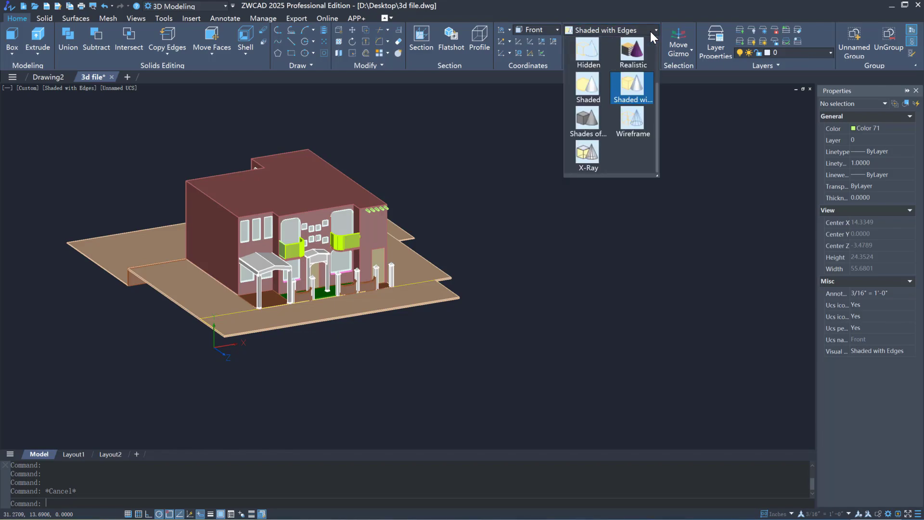
left_click(592, 125)
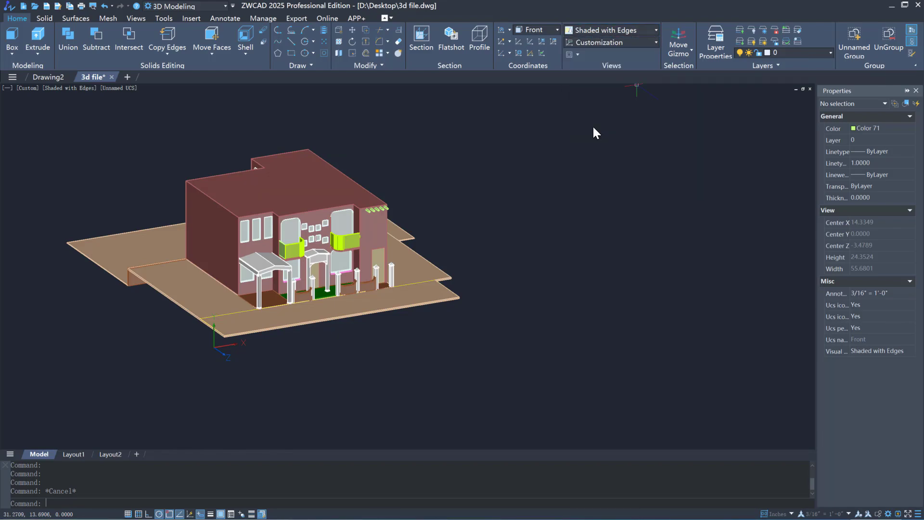
left_click(654, 32)
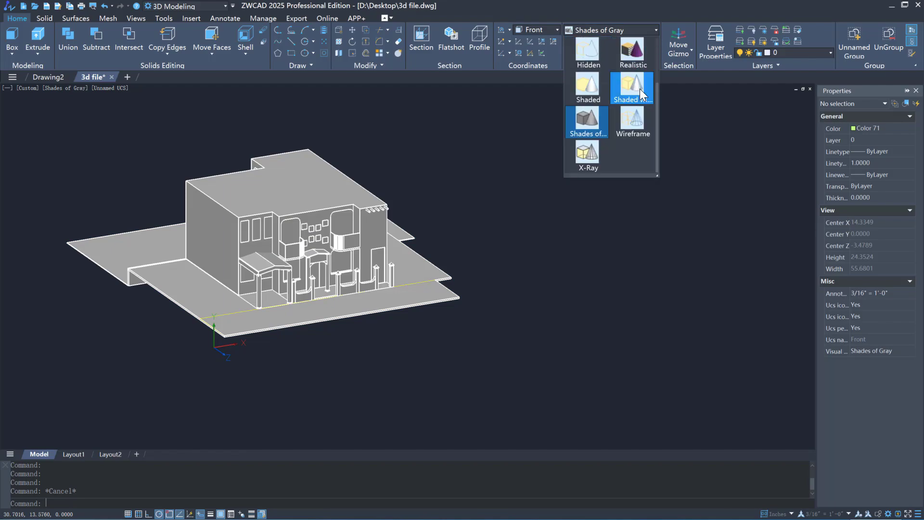
left_click(635, 123)
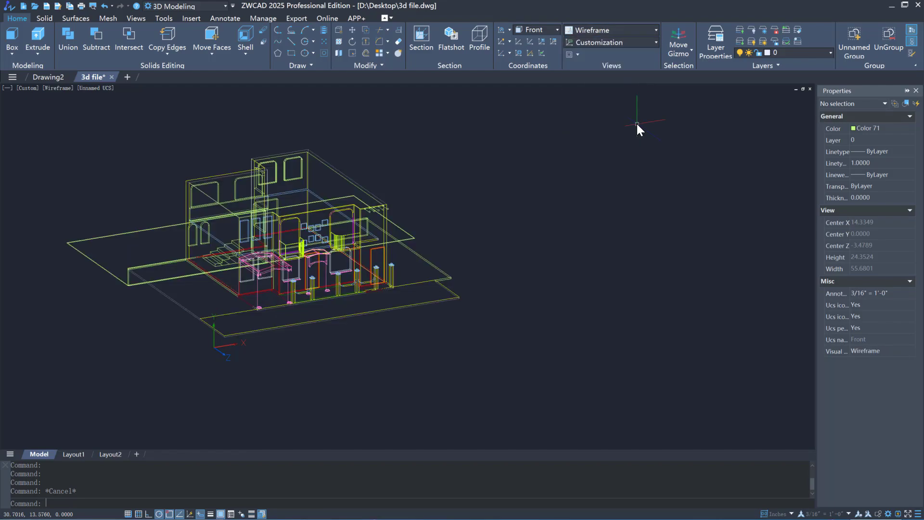
left_click(651, 32)
left_click(588, 164)
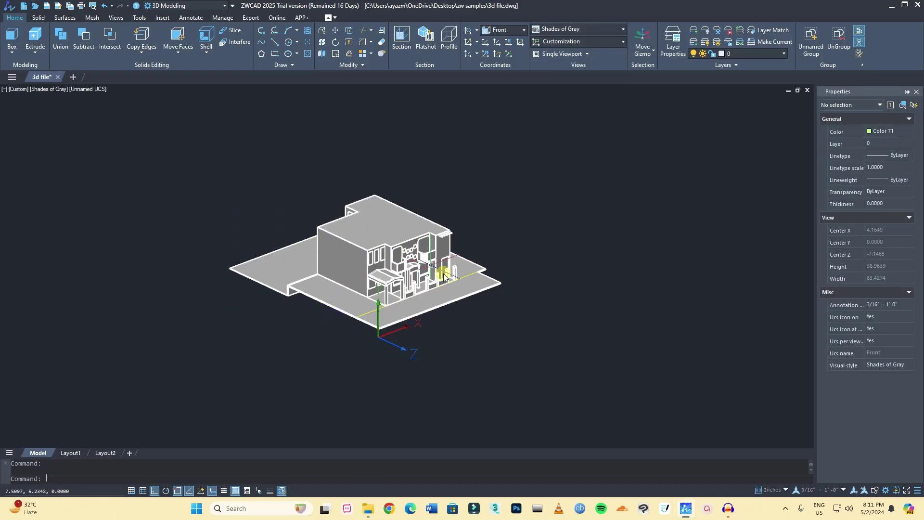
Step: Switch the viewport from Custom to the Front preset view and zoom to fit the facade
scroll(443, 276, "up", 5)
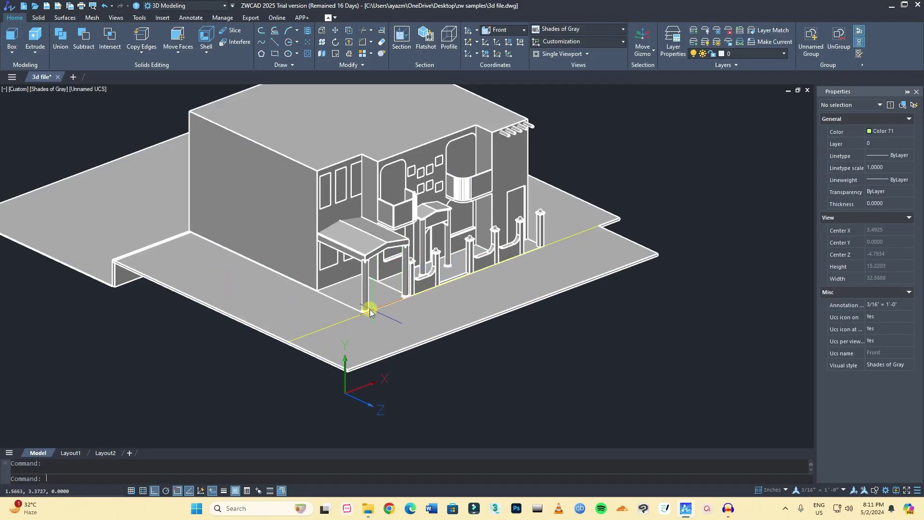
scroll(370, 312, "down", 3)
scroll(413, 257, "up", 3)
scroll(410, 244, "down", 3)
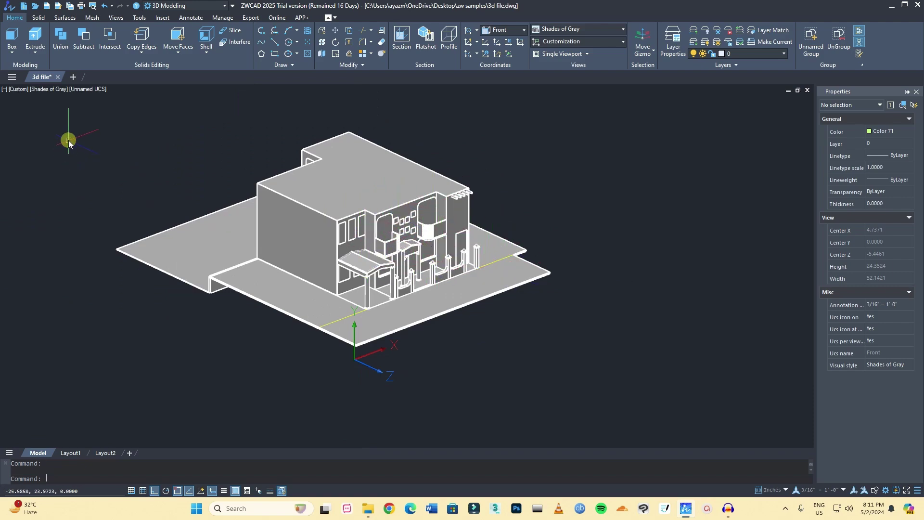
left_click(13, 90)
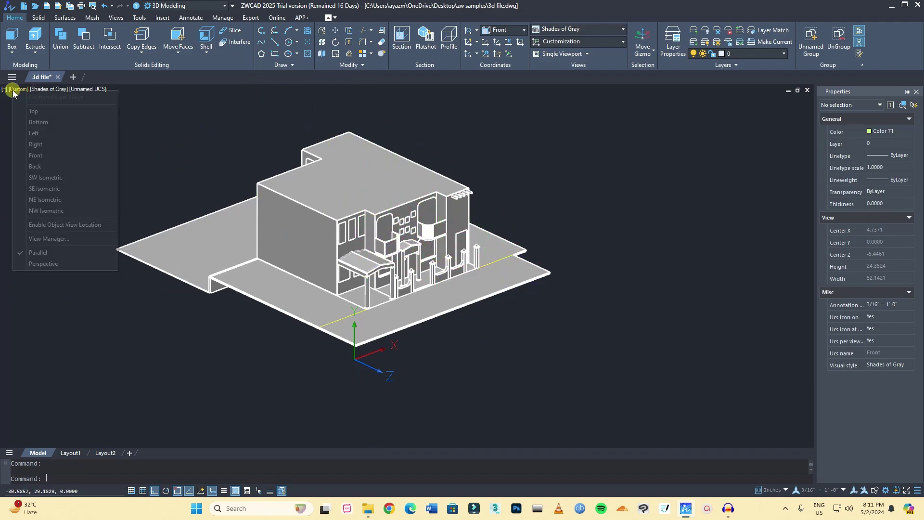
left_click(43, 155)
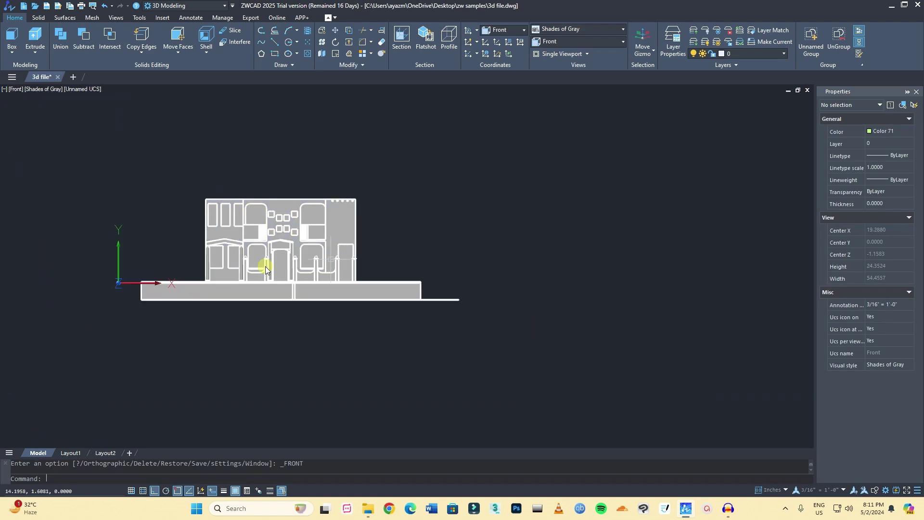
scroll(198, 254, "up", 2)
scroll(171, 249, "down", 2)
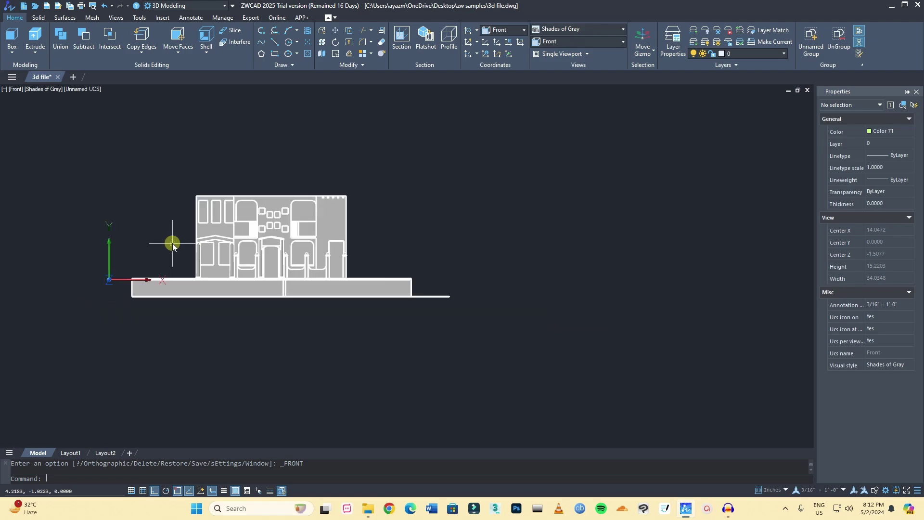
Step: Flatshot the front view into a new block right of the house at default scale and 0 rotation
left_click(424, 50)
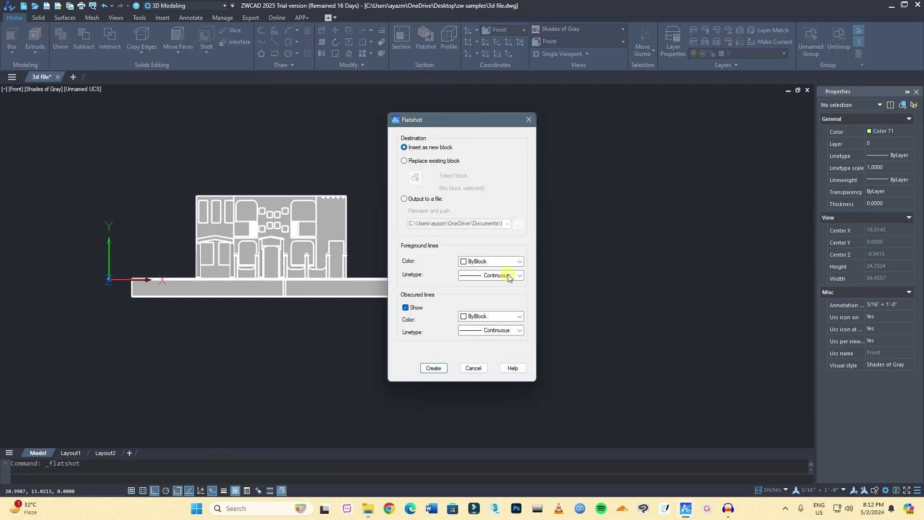
left_click(432, 368)
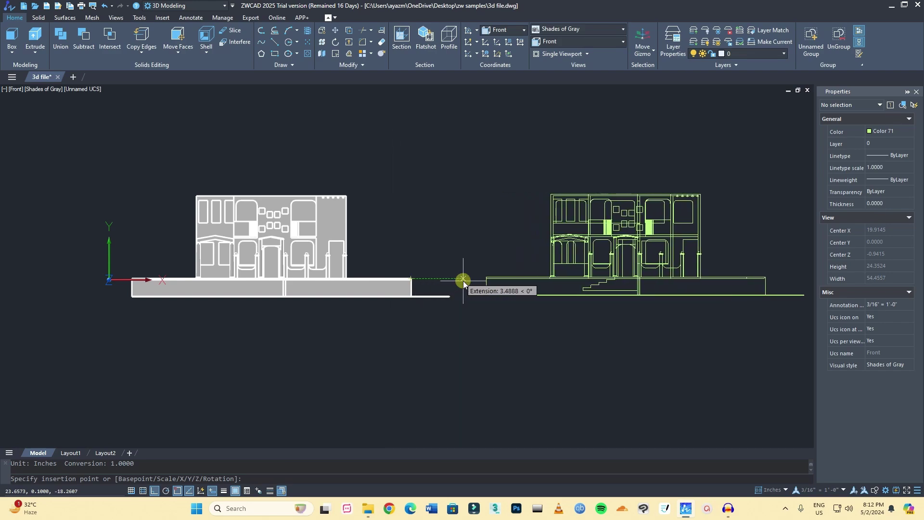
left_click(463, 280)
key("Return")
key("Return")
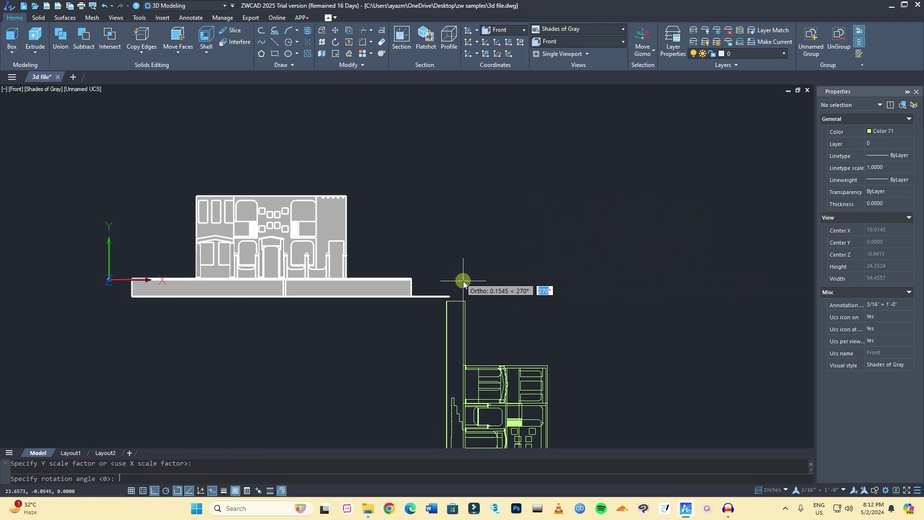
left_click(496, 270)
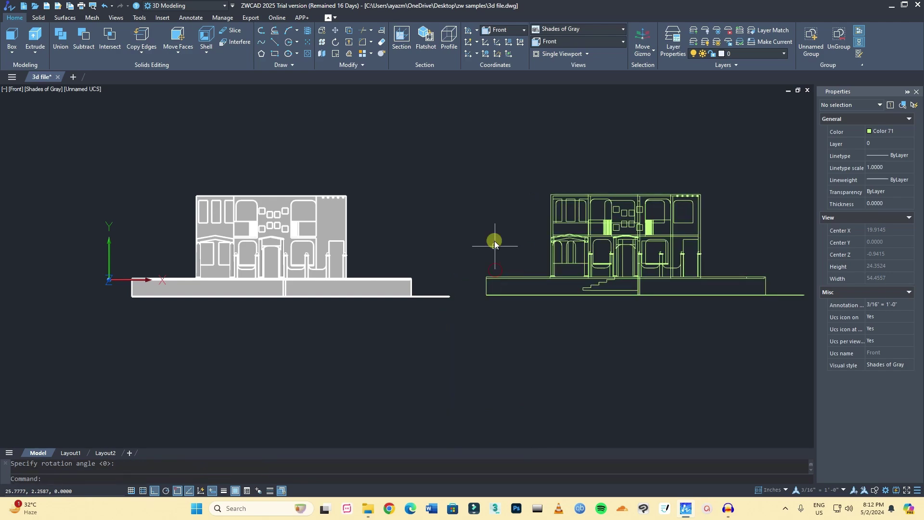
scroll(634, 275, "up", 3)
scroll(470, 237, "down", 3)
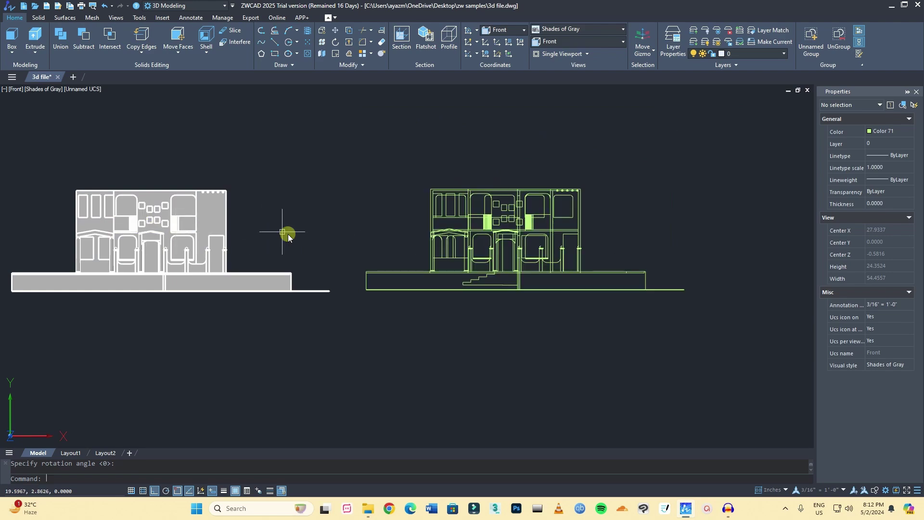
left_click(571, 320)
left_click(449, 181)
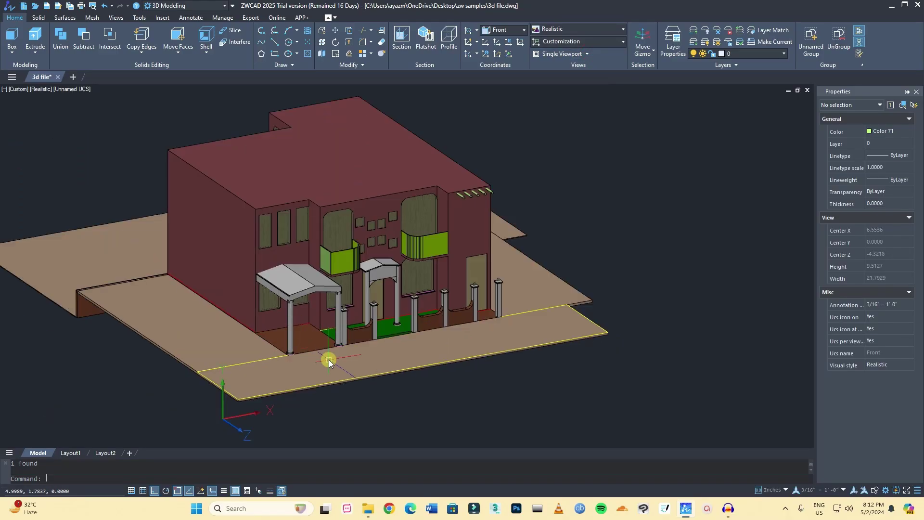
scroll(273, 361, "up", 3)
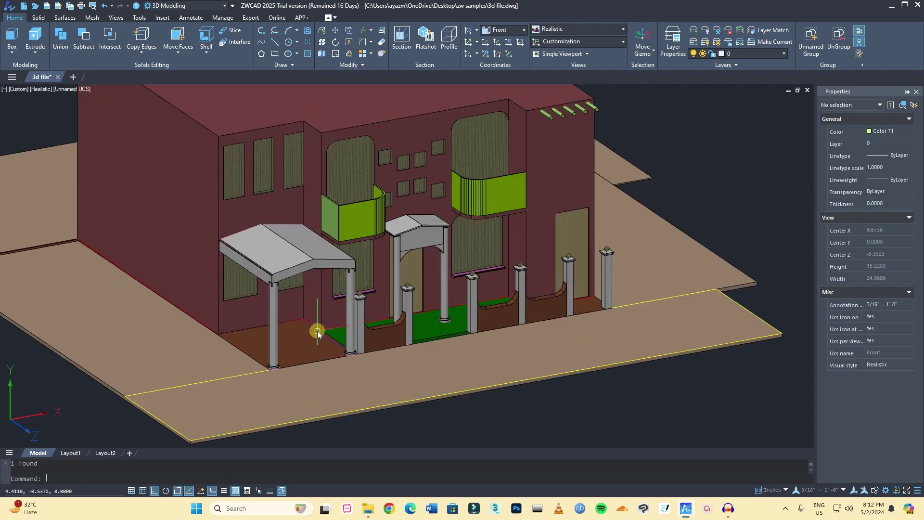
Step: Enable the Move Gizmo as the default gizmo for selected 3D objects
left_click(640, 36)
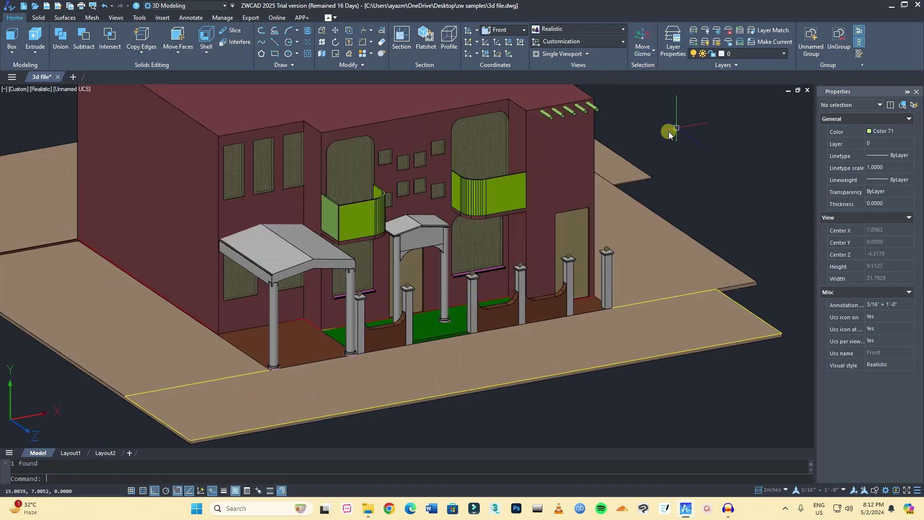
left_click(644, 49)
left_click(645, 68)
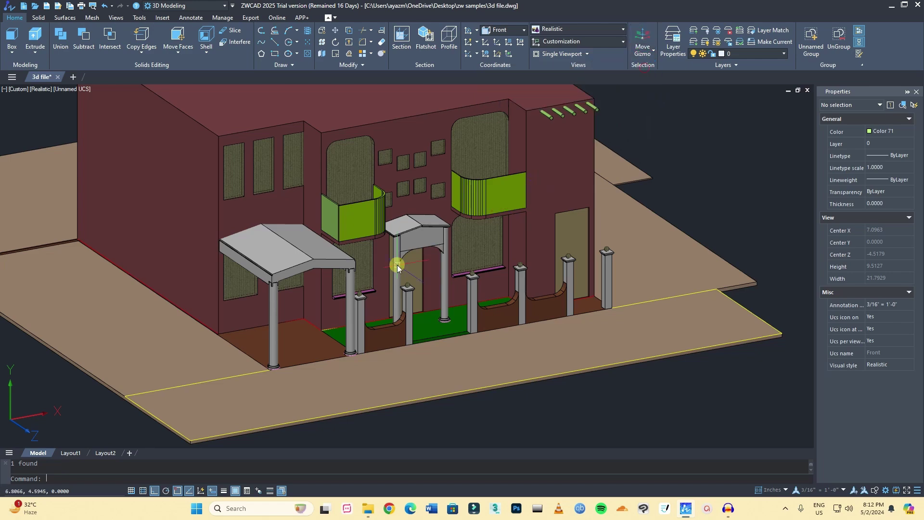
Step: Select the column in front of the entrance, start a gizmo move, then cancel it with Esc
scroll(385, 274, "down", 3)
left_click_drag(382, 278, 407, 285)
left_click(404, 282)
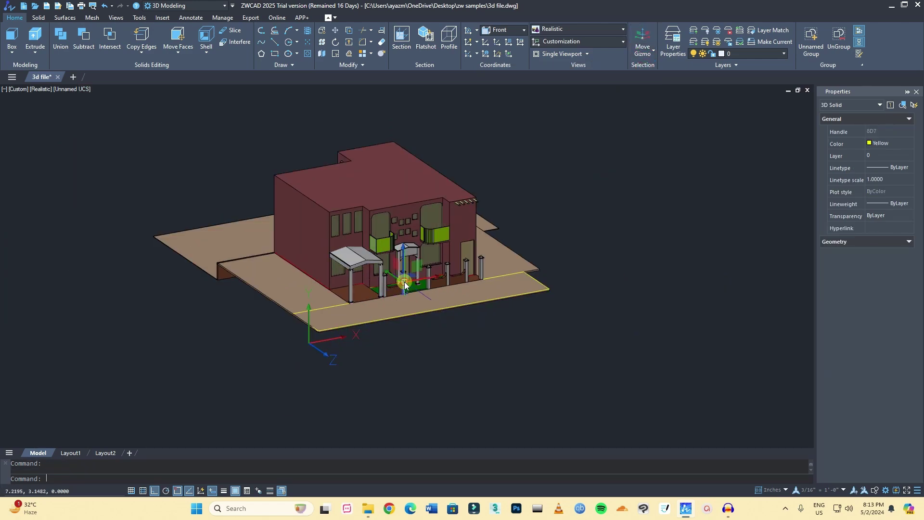
scroll(404, 281, "up", 4)
left_click(392, 268)
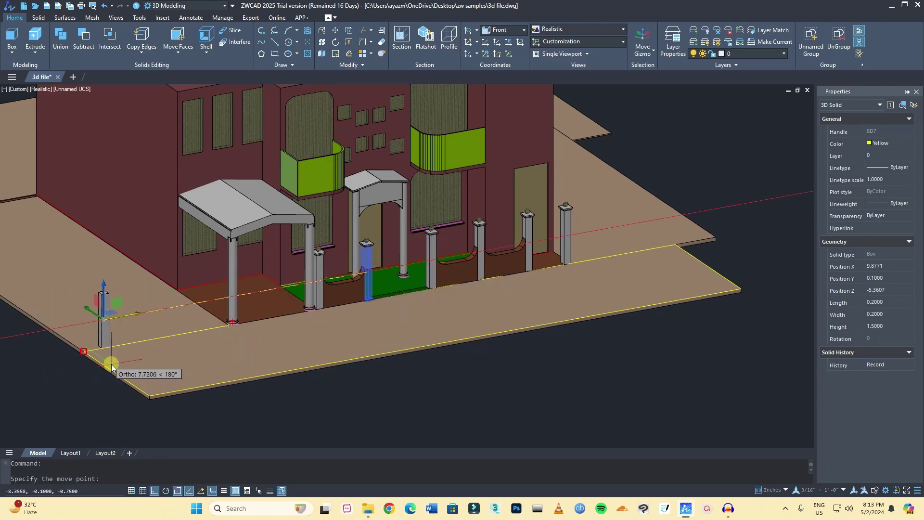
key("Escape")
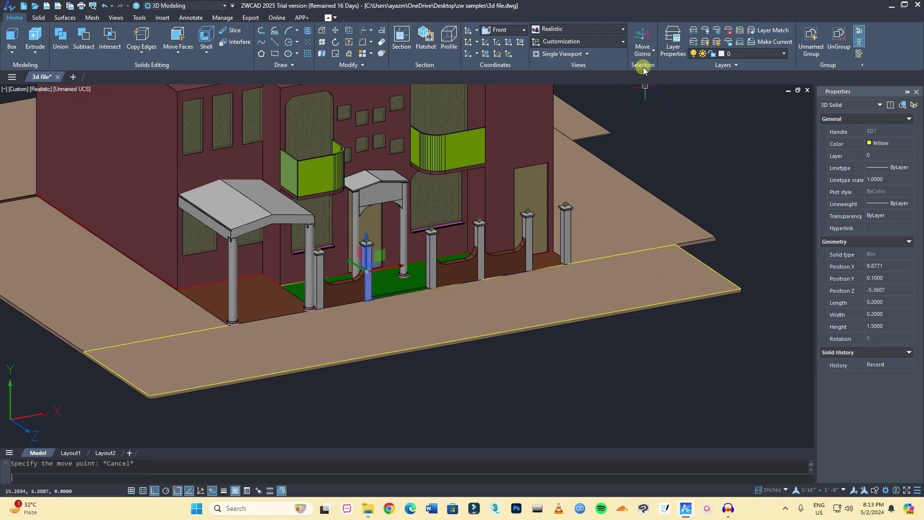
left_click(643, 48)
Step: Make Rotate Gizmo the default and turn the entrance column about 89 degrees with Ortho off
left_click(631, 88)
scroll(354, 296, "up", 3)
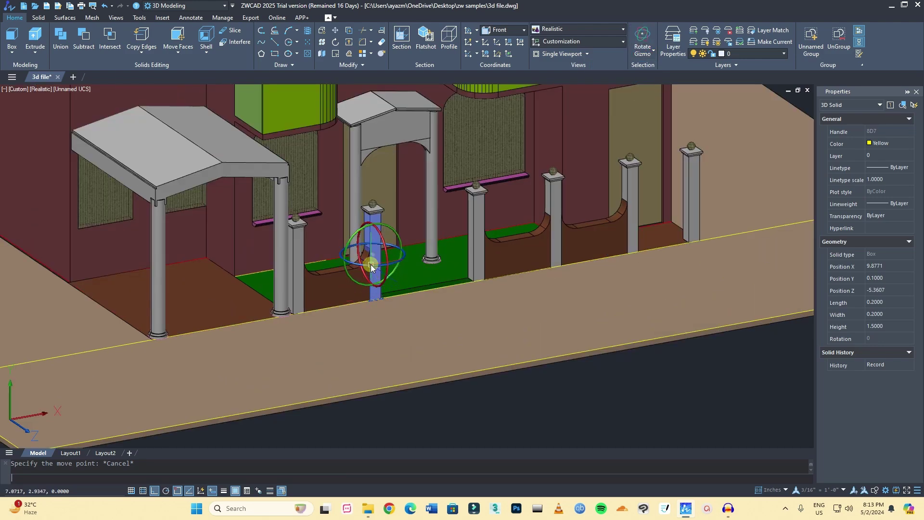
left_click(394, 268)
key("F8")
left_click(410, 279)
left_click(361, 240)
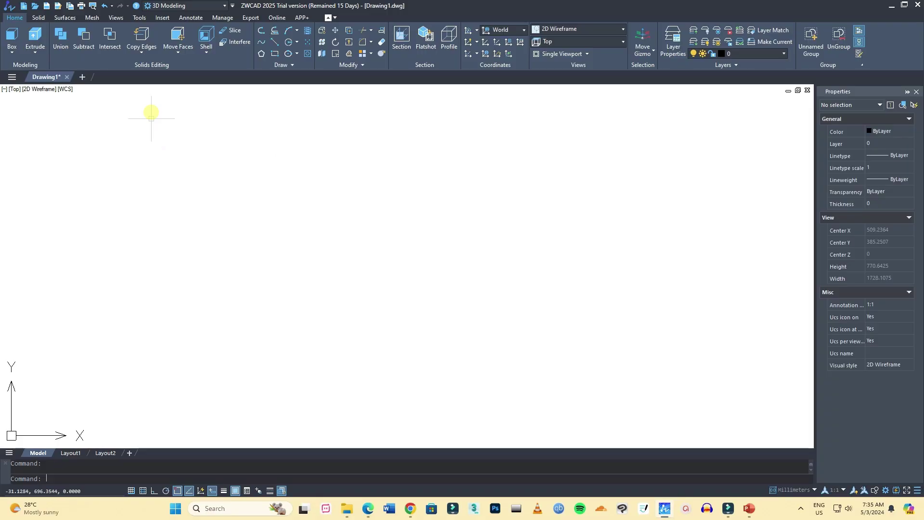
Step: Import Stopnisce nadstropje.STEP into a new drawing and orbit the stair model
left_click(162, 19)
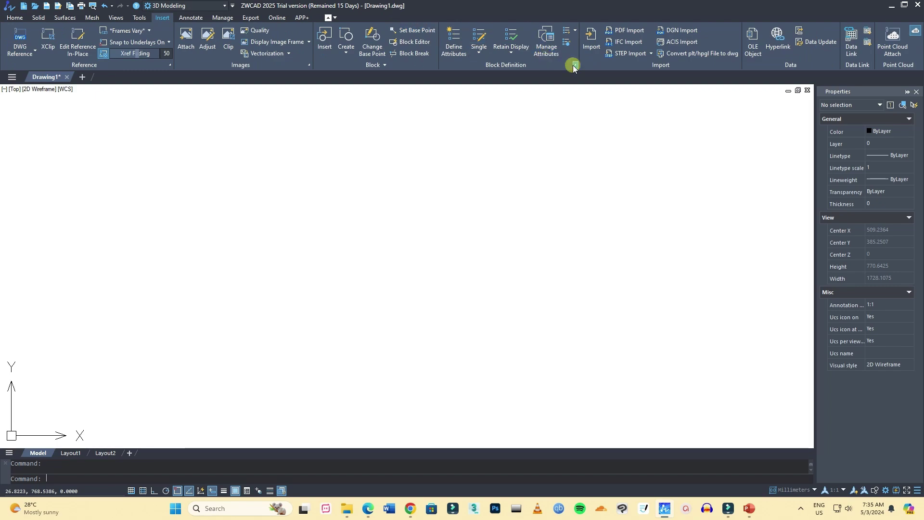
left_click(651, 54)
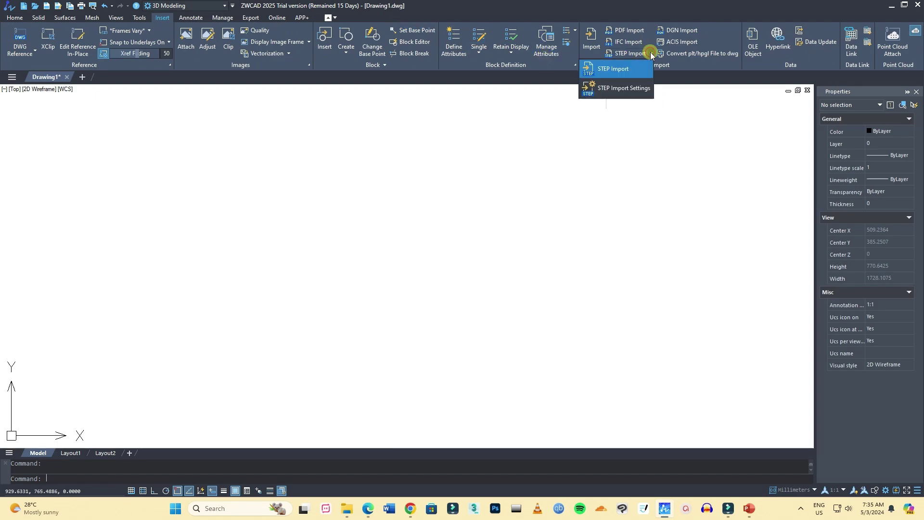
left_click(622, 72)
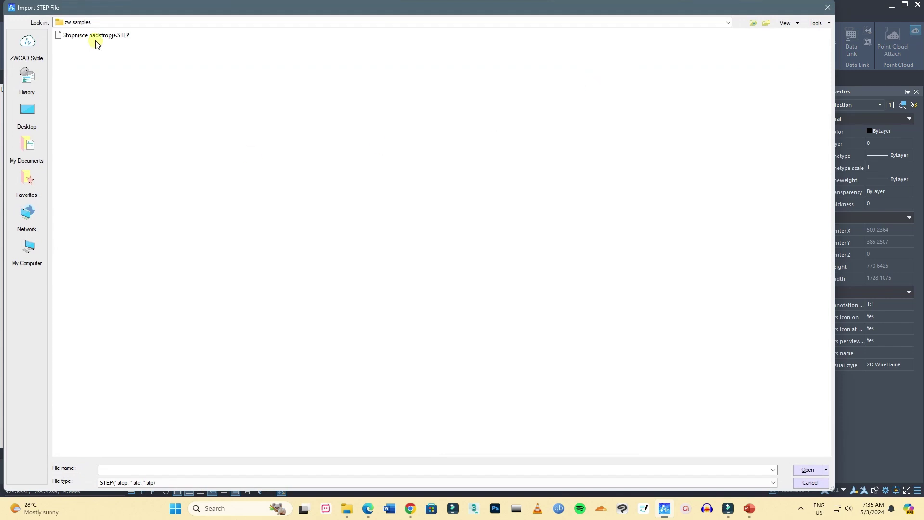
left_click(100, 38)
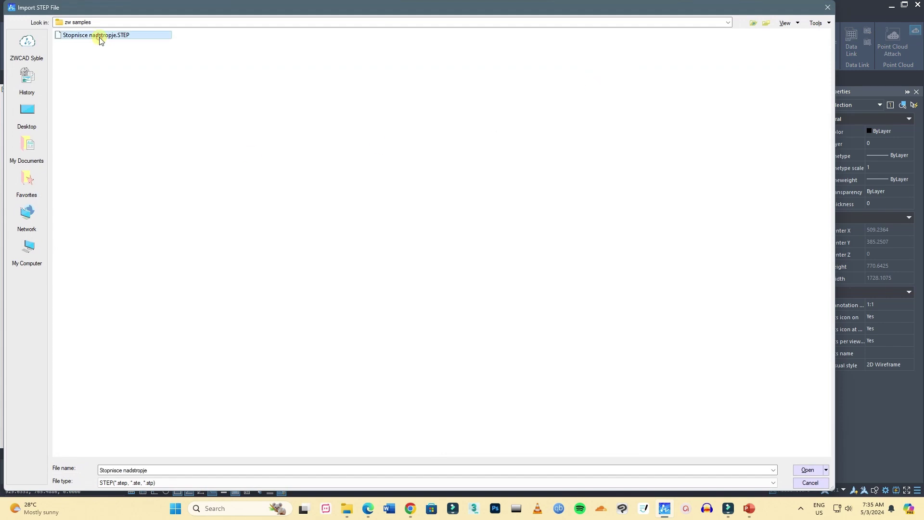
left_click(808, 470)
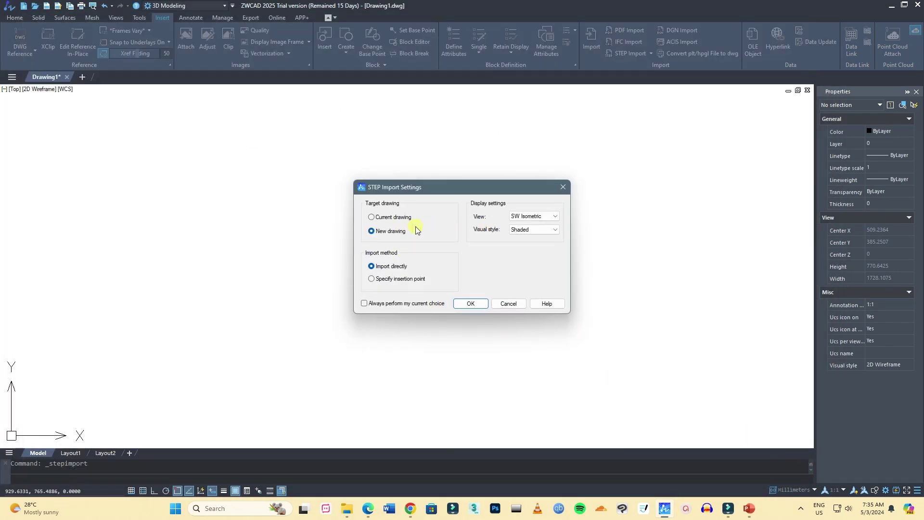
left_click(470, 304)
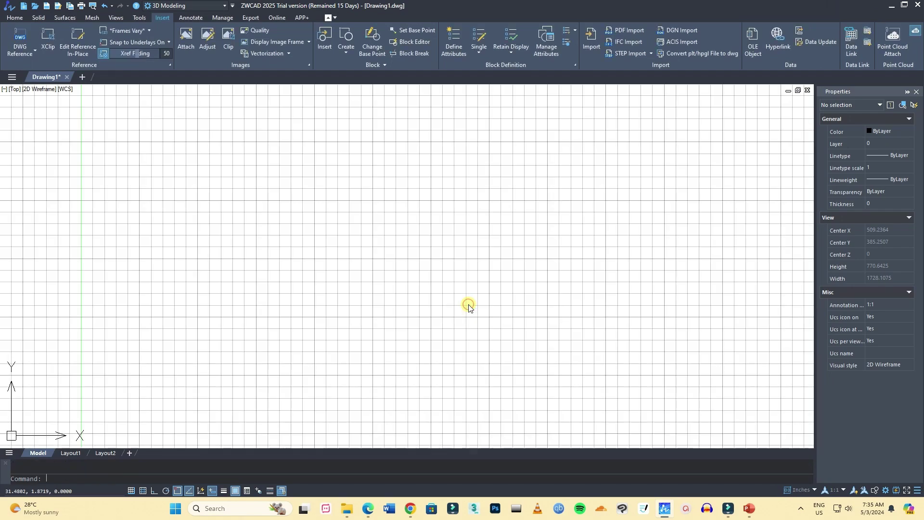
scroll(393, 271, "down", 2)
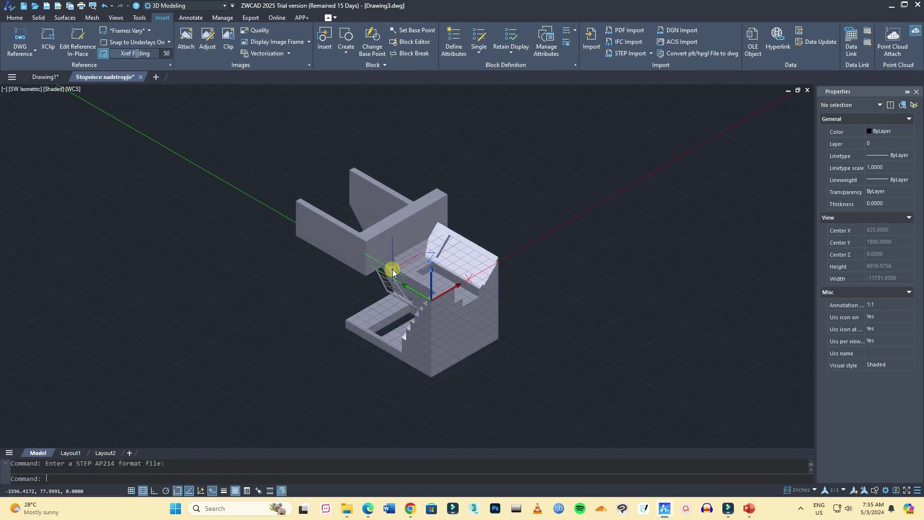
middle_click_drag(335, 327, 397, 288, "shift")
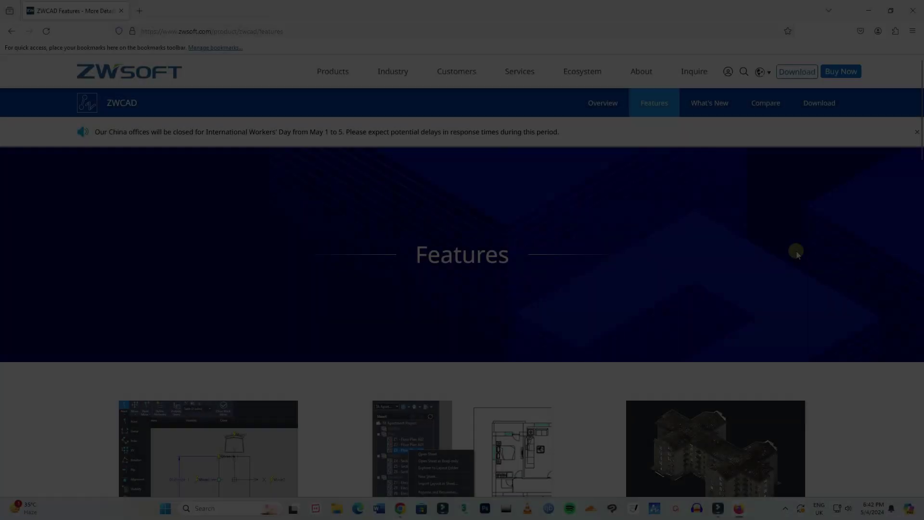
Step: Scroll the ZWCAD Features page, then open and browse the Overview page
scroll(808, 253, "down", 1)
scroll(808, 253, "down", 8)
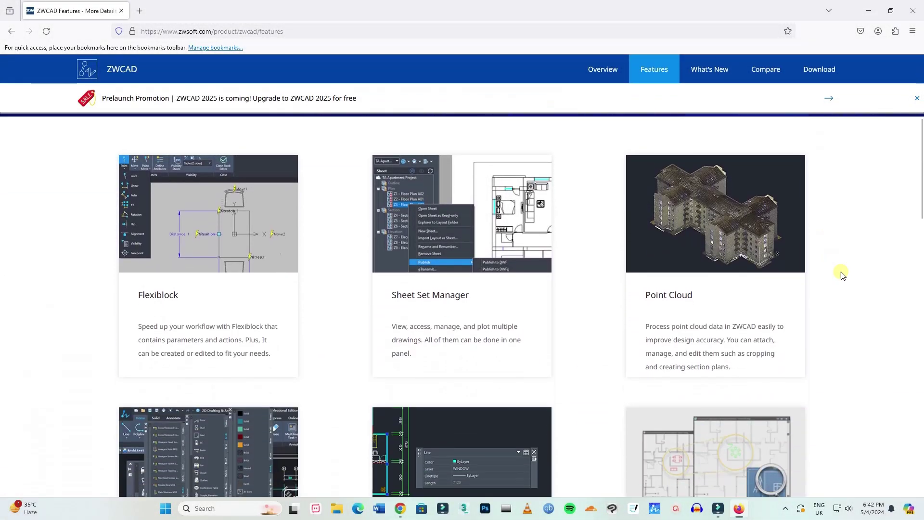
scroll(843, 279, "down", 11)
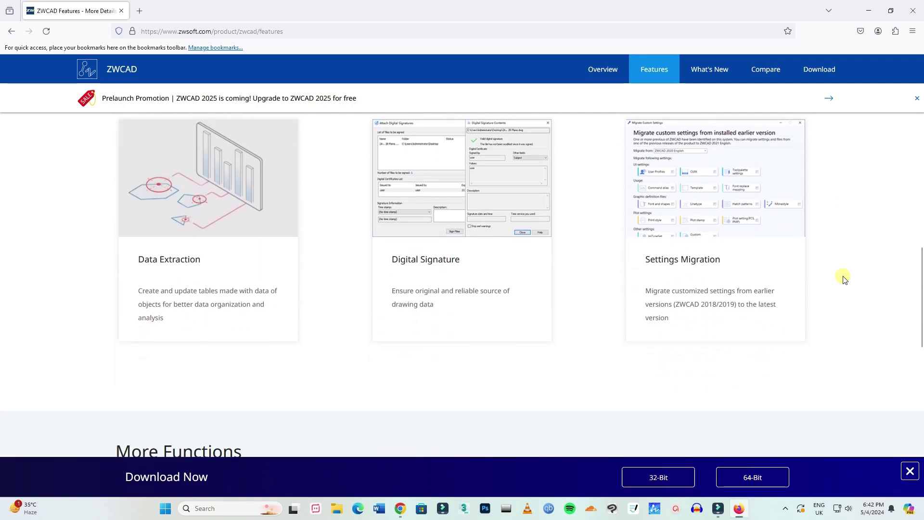
scroll(843, 279, "down", 5)
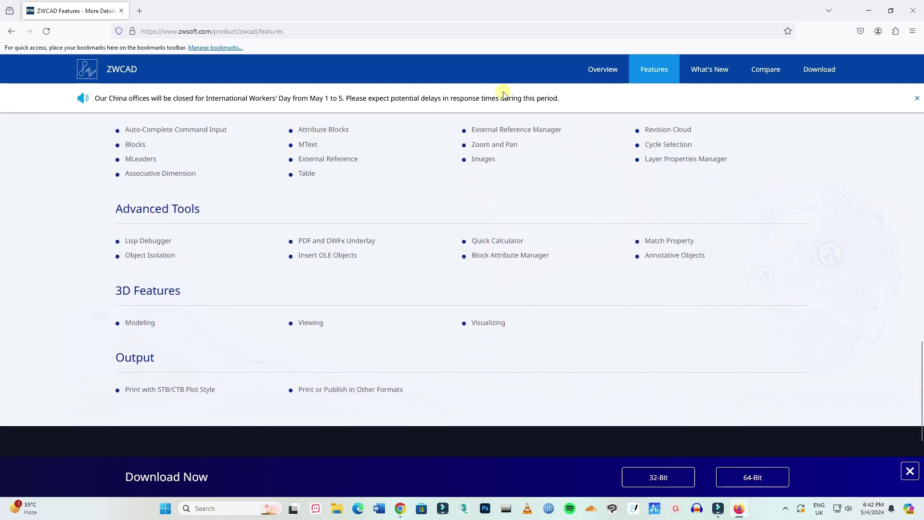
left_click(593, 68)
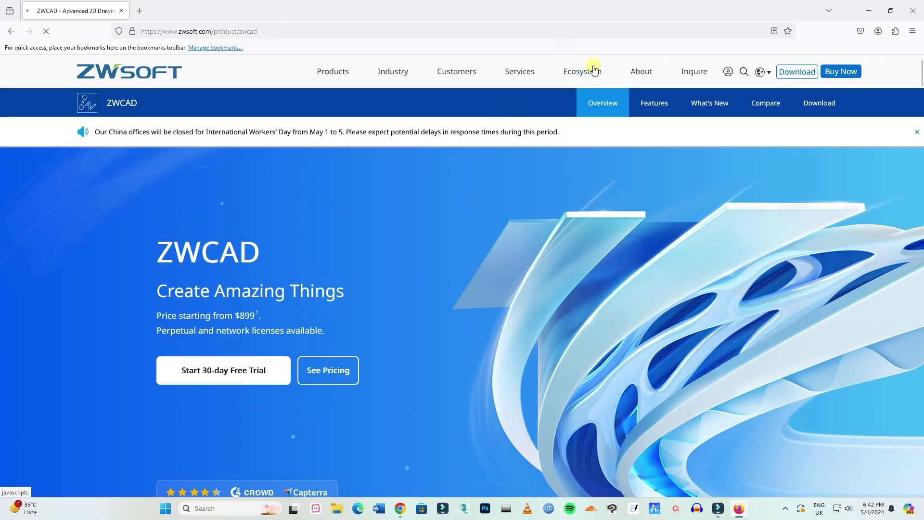
scroll(682, 207, "down", 7)
scroll(765, 244, "down", 15)
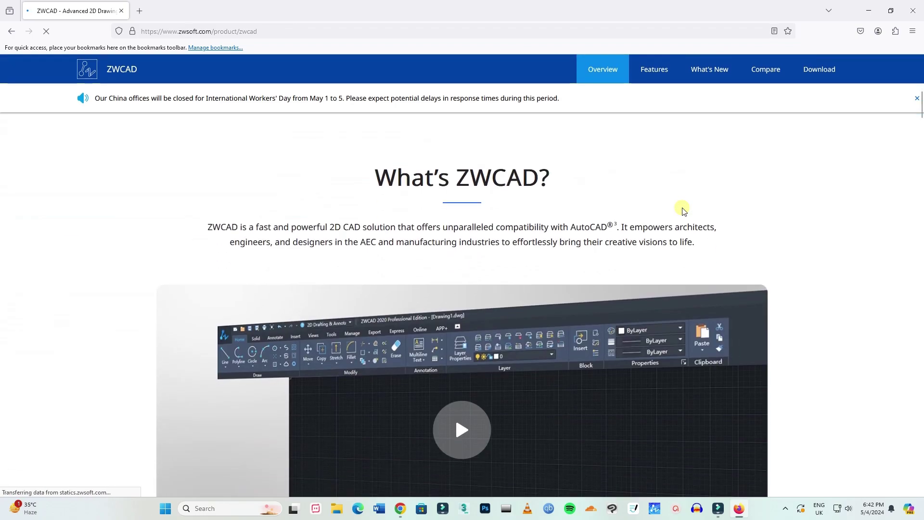
scroll(766, 247, "down", 4)
scroll(791, 274, "up", 3)
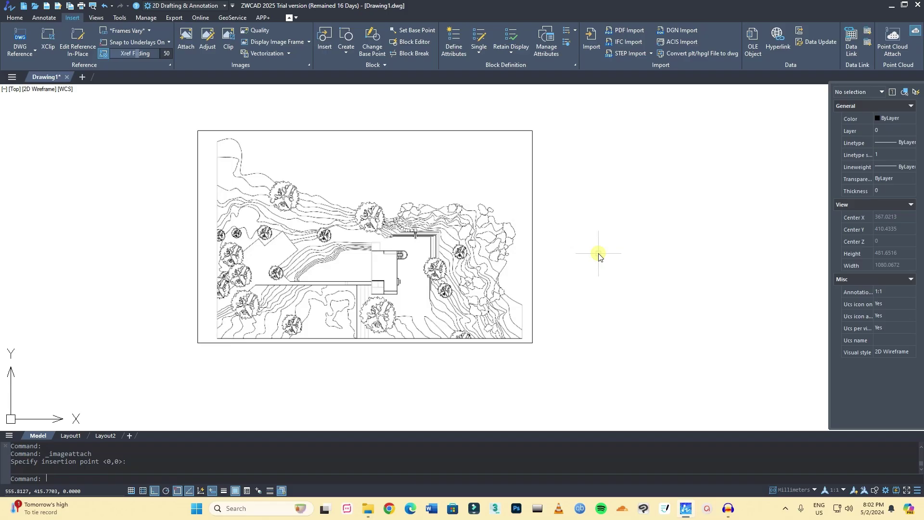
Step: Start the VECT image vectorization command and pick the raster plan image
type("vect")
left_click(647, 270)
left_click(532, 262)
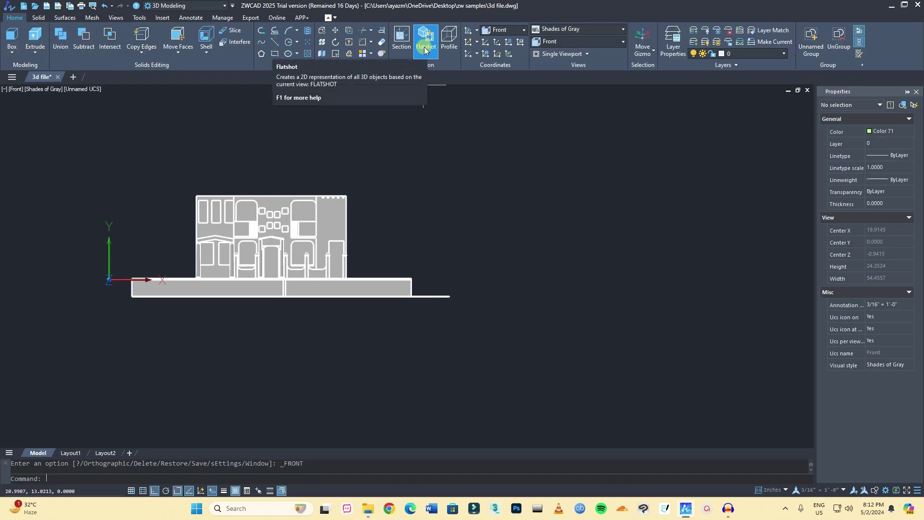
Step: Flatshot the front view and place the elevation block right of the model at default scale
left_click(426, 38)
left_click(433, 368)
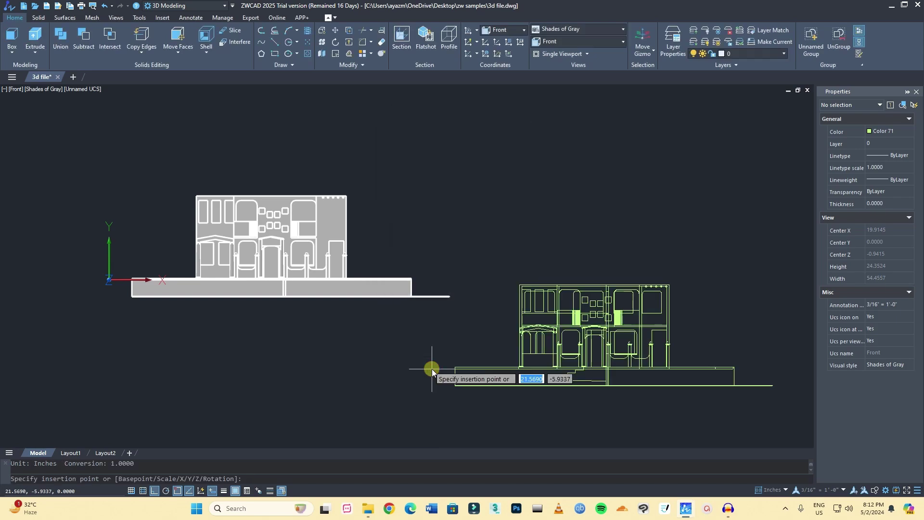
left_click(462, 275)
left_click(463, 283)
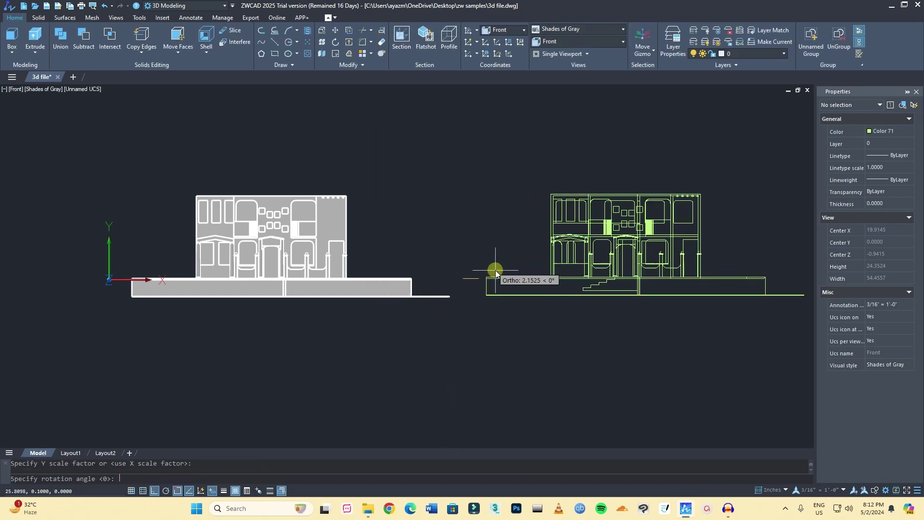